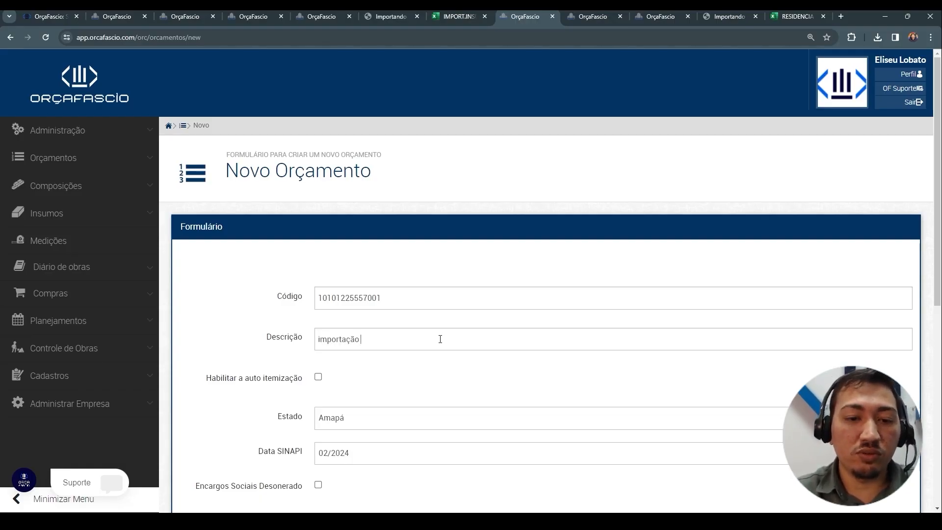
Replace the new budget's description with "Importação do excel"
{"action": "key", "text": "BackSpace"}
{"action": "key", "text": "BackSpace"}
{"action": "key", "text": "BackSpace"}
{"action": "key", "text": "BackSpace"}
{"action": "key", "text": "BackSpace"}
{"action": "key", "text": "BackSpace"}
{"action": "key", "text": "BackSpace"}
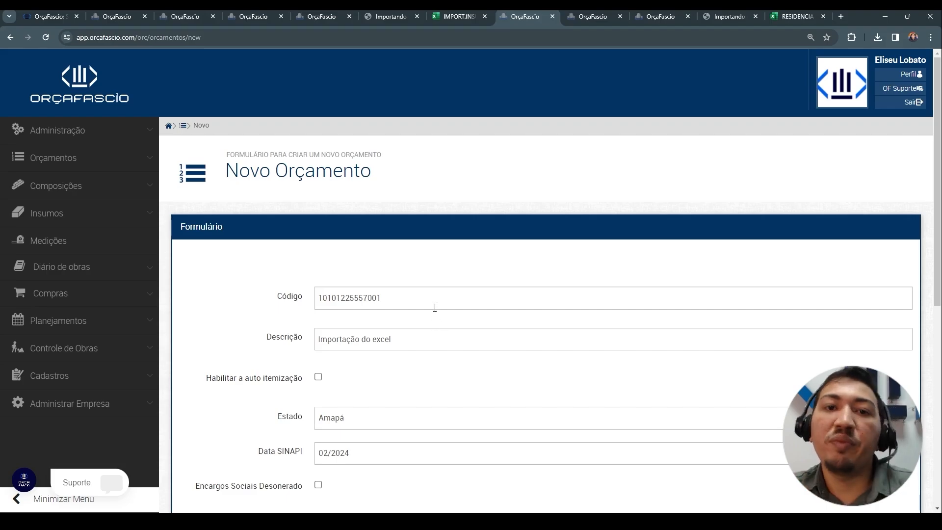
Enable auto itemization for the new budget and review its SINAPI date, social charges and rounding options
{"action": "scroll", "coordinate": [429, 325], "scroll_direction": "down", "scroll_amount": 1}
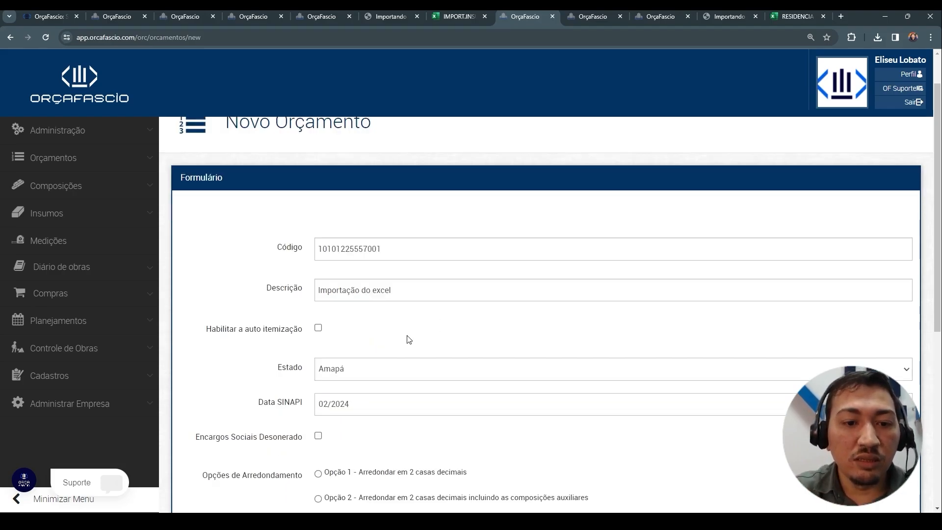
{"action": "left_click", "coordinate": [318, 327]}
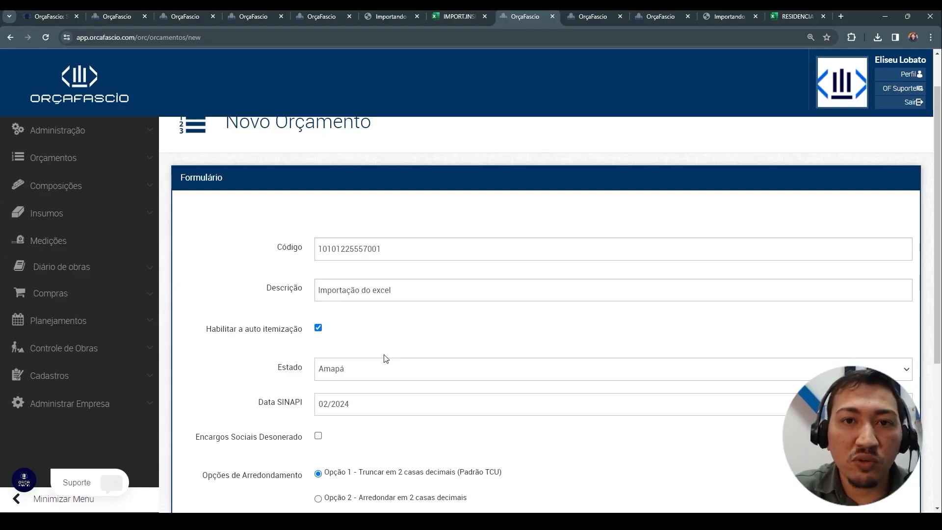
{"action": "scroll", "coordinate": [447, 294], "scroll_direction": "down", "scroll_amount": 3}
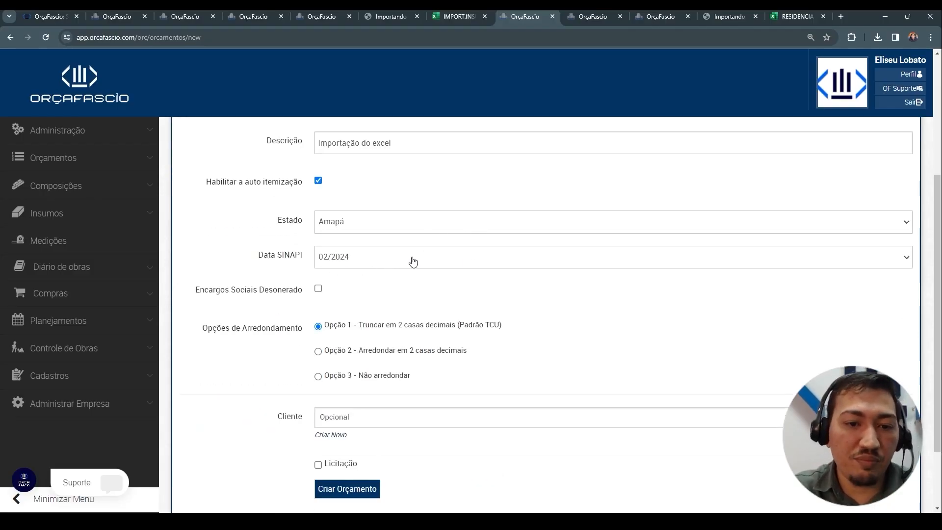
{"action": "left_click", "coordinate": [373, 266]}
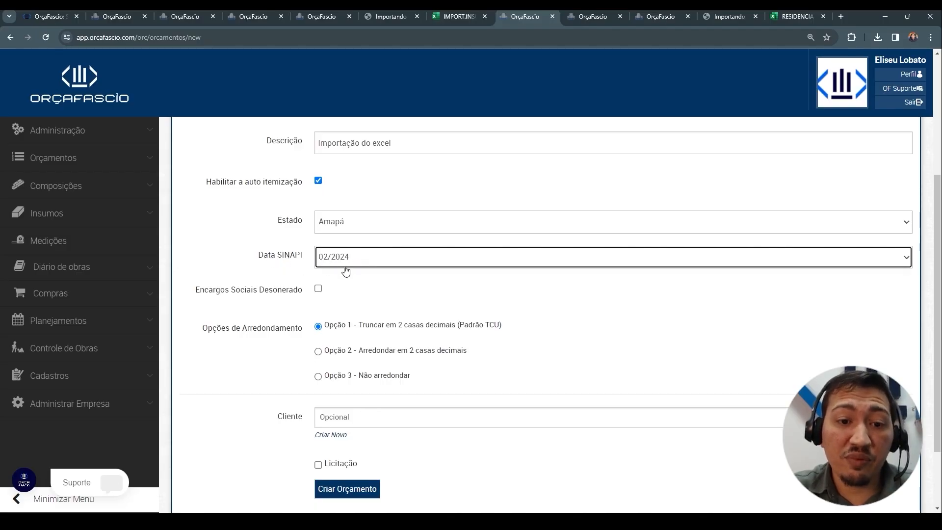
{"action": "scroll", "coordinate": [434, 274], "scroll_direction": "down", "scroll_amount": 2}
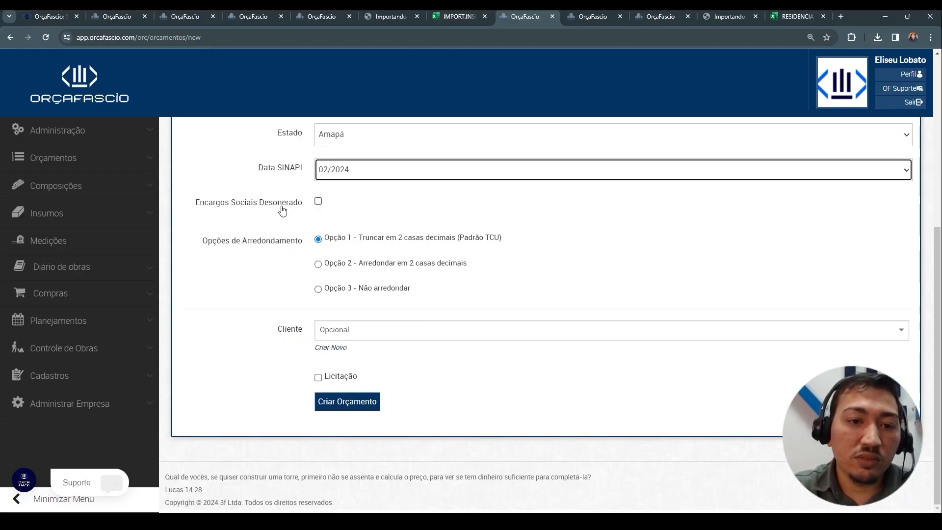
{"action": "scroll", "coordinate": [318, 201], "scroll_direction": "up", "scroll_amount": 1}
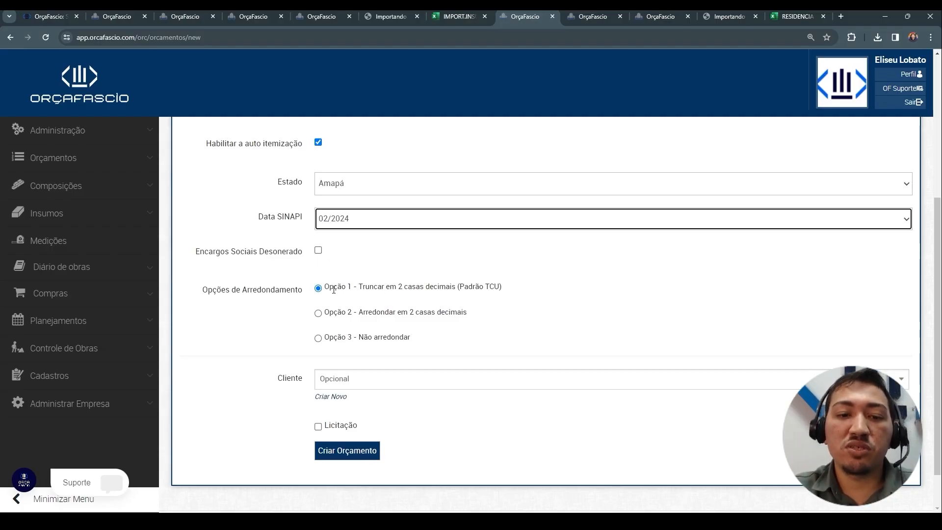
{"action": "scroll", "coordinate": [518, 302], "scroll_direction": "down", "scroll_amount": 1}
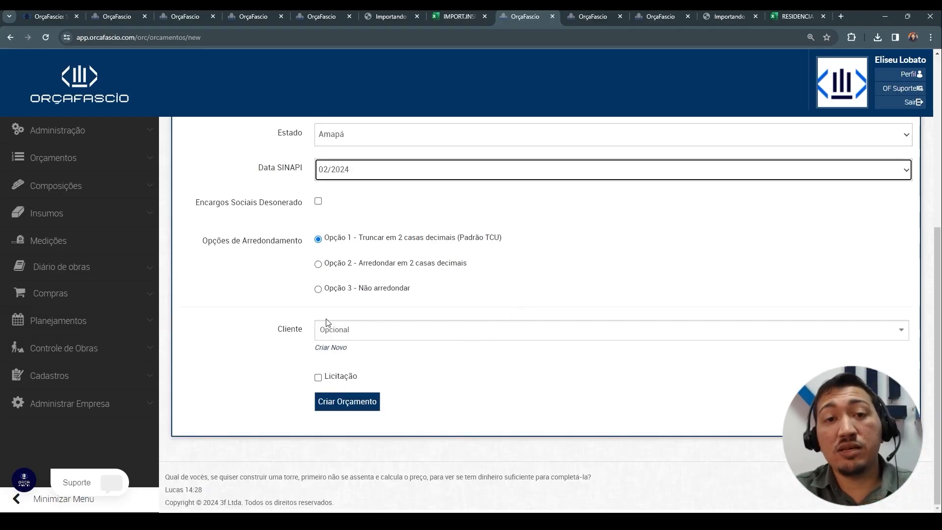
Mark the budget as a Licitação and review the bidding type, opening date and process number fields
{"action": "left_click", "coordinate": [318, 377]}
{"action": "scroll", "coordinate": [422, 363], "scroll_direction": "down", "scroll_amount": 2}
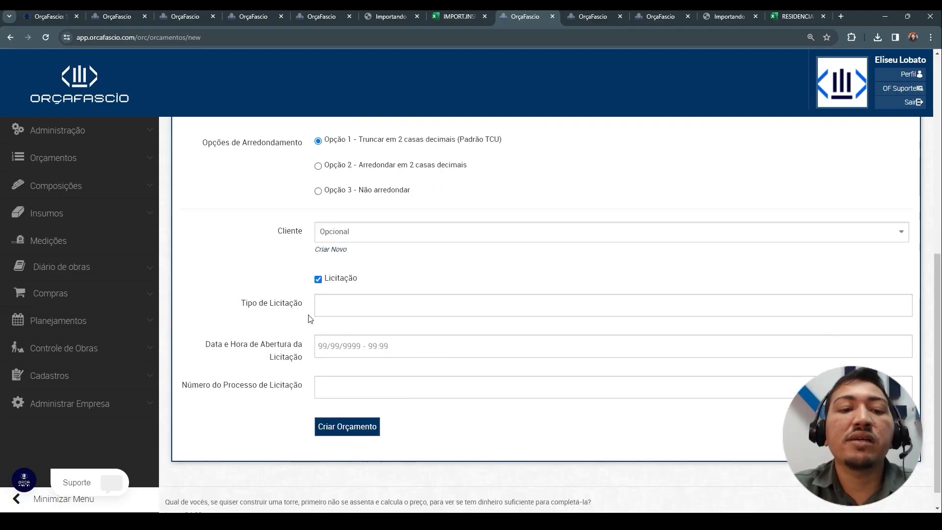
{"action": "left_click", "coordinate": [357, 310]}
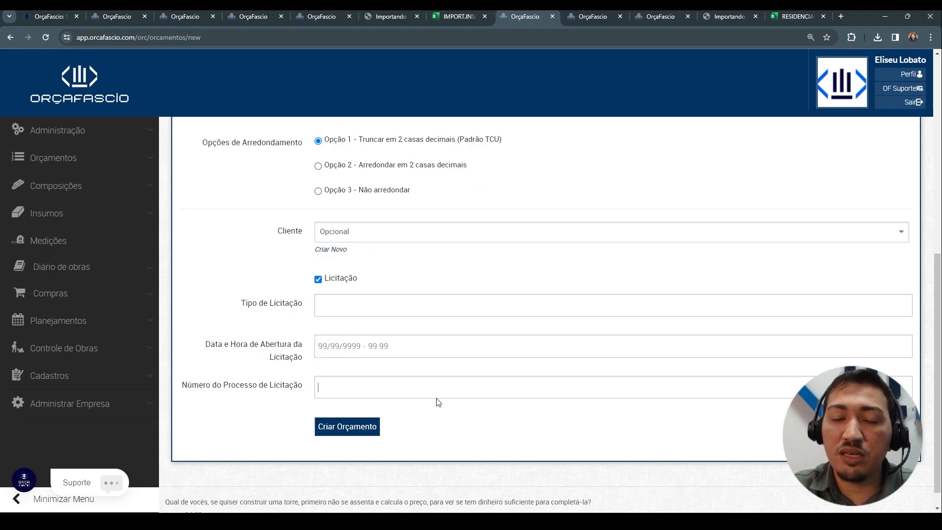
{"action": "scroll", "coordinate": [438, 402], "scroll_direction": "up", "scroll_amount": 3}
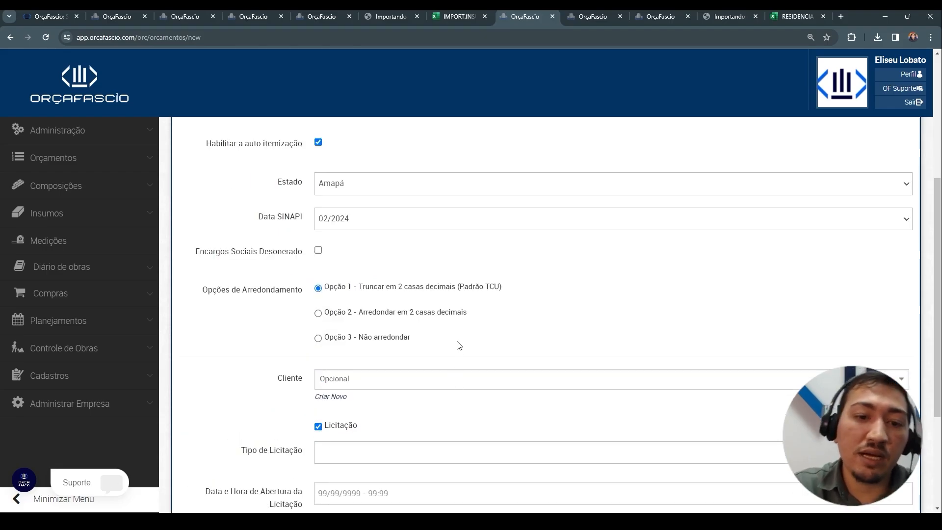
{"action": "scroll", "coordinate": [463, 352], "scroll_direction": "down", "scroll_amount": 1}
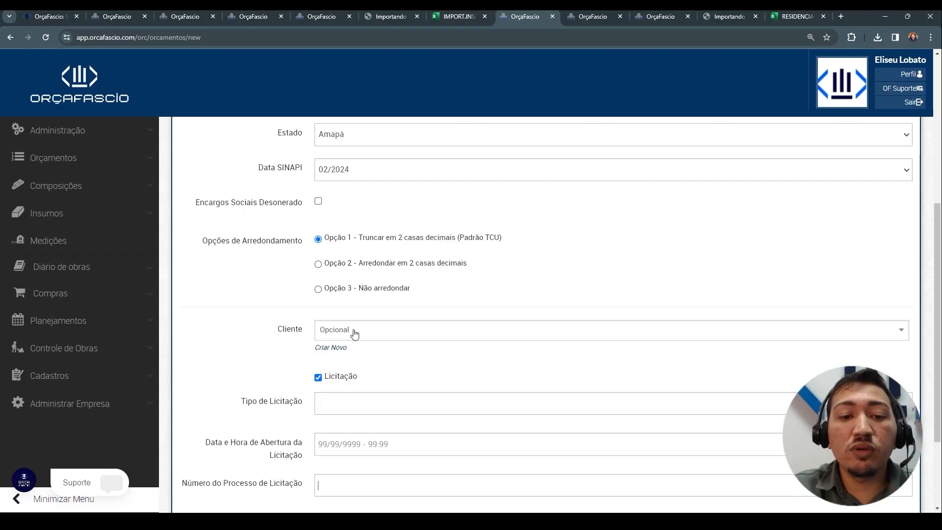
Review the client list and the new client form, cancel the form, and create the budget with the client left as Opcional
{"action": "left_click", "coordinate": [351, 330]}
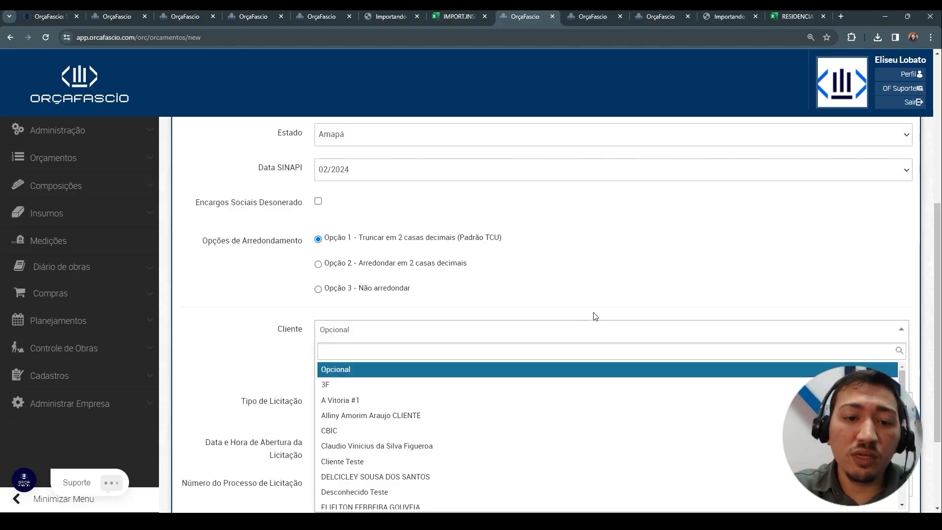
{"action": "scroll", "coordinate": [602, 299], "scroll_direction": "down", "scroll_amount": 2}
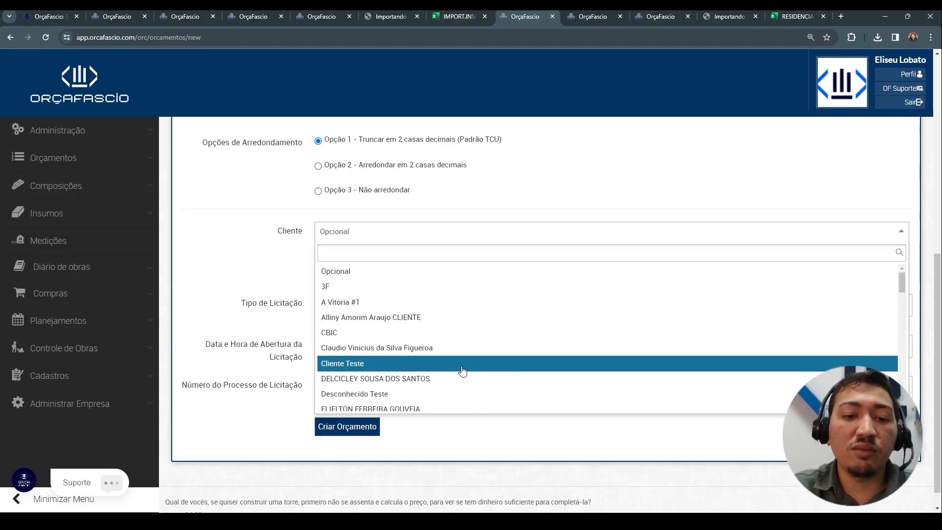
{"action": "left_click", "coordinate": [424, 231]}
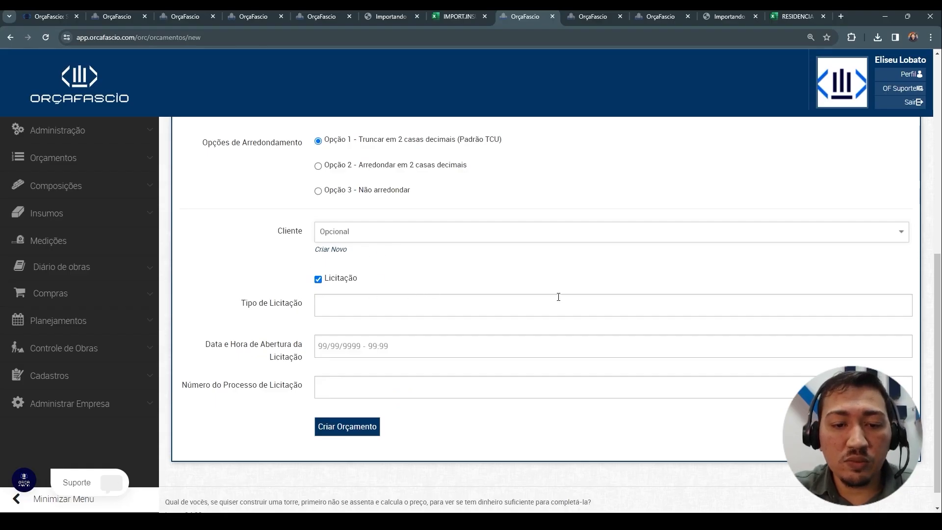
{"action": "left_click", "coordinate": [331, 251]}
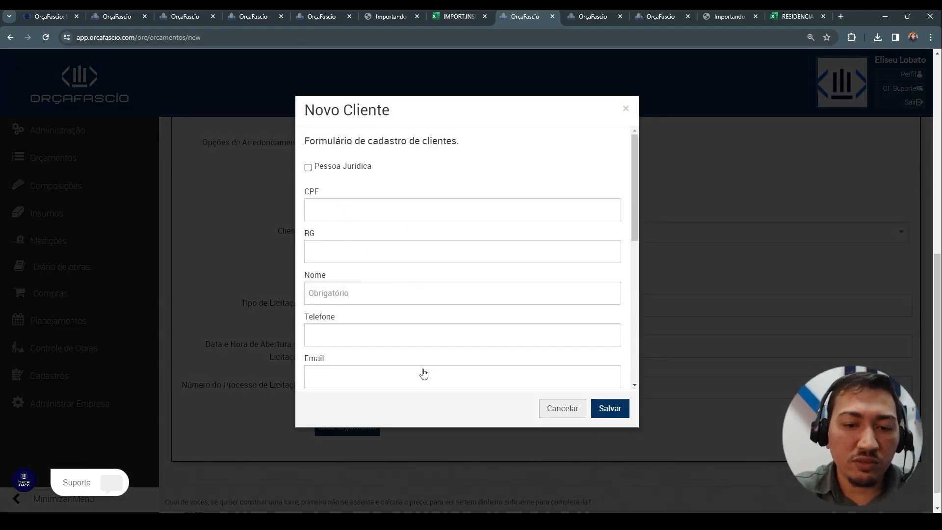
{"action": "left_click", "coordinate": [542, 410]}
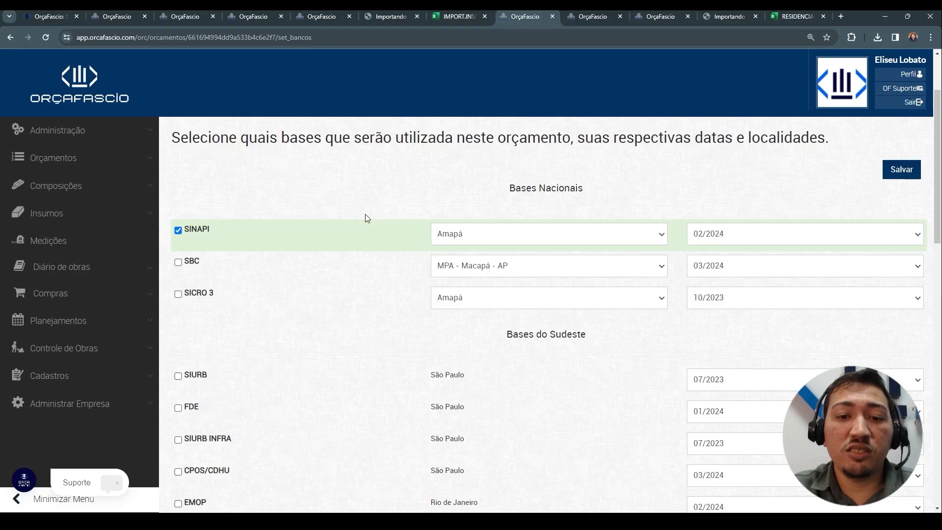
Examine which price bases the RESIDENCIA UNIFAMILIAR CURSO spreadsheet uses, in its Bancos header cell and the Banco column of the items
{"action": "scroll", "coordinate": [456, 264], "scroll_direction": "up", "scroll_amount": 2}
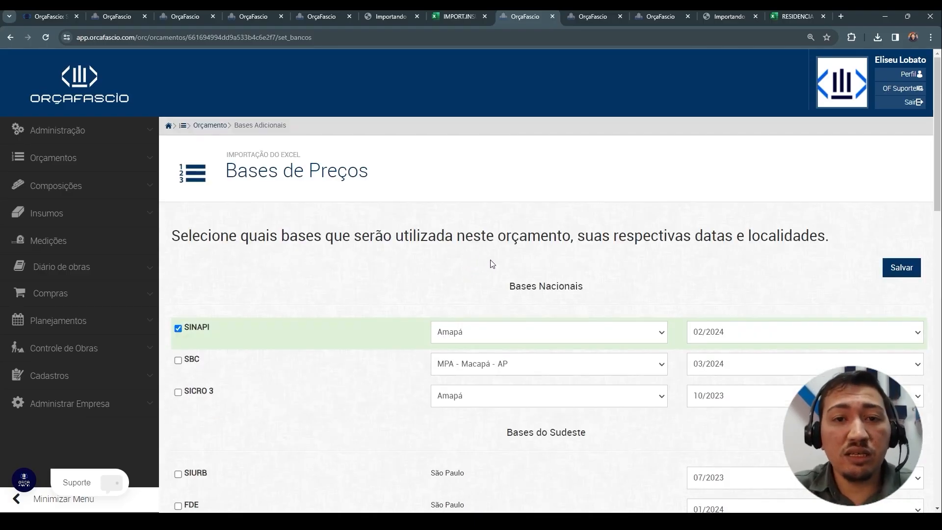
{"action": "left_click", "coordinate": [454, 16]}
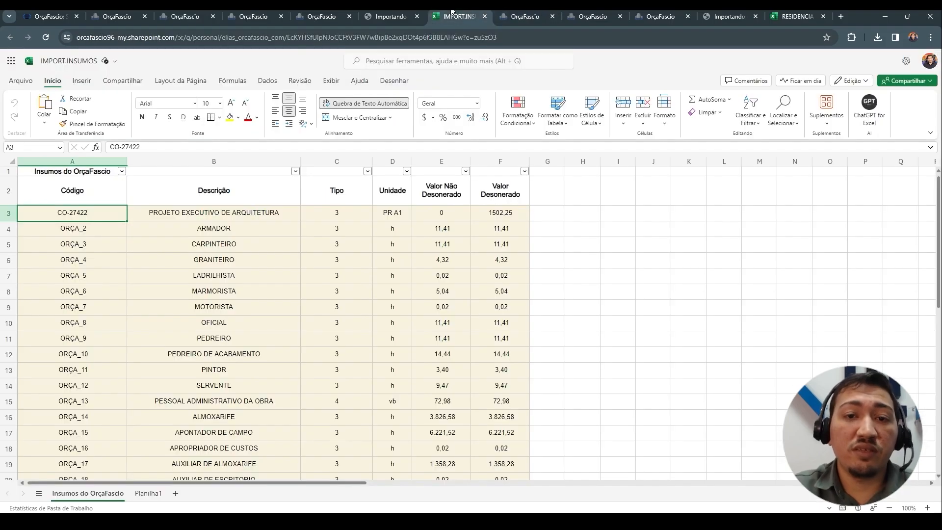
{"action": "left_click", "coordinate": [524, 16]}
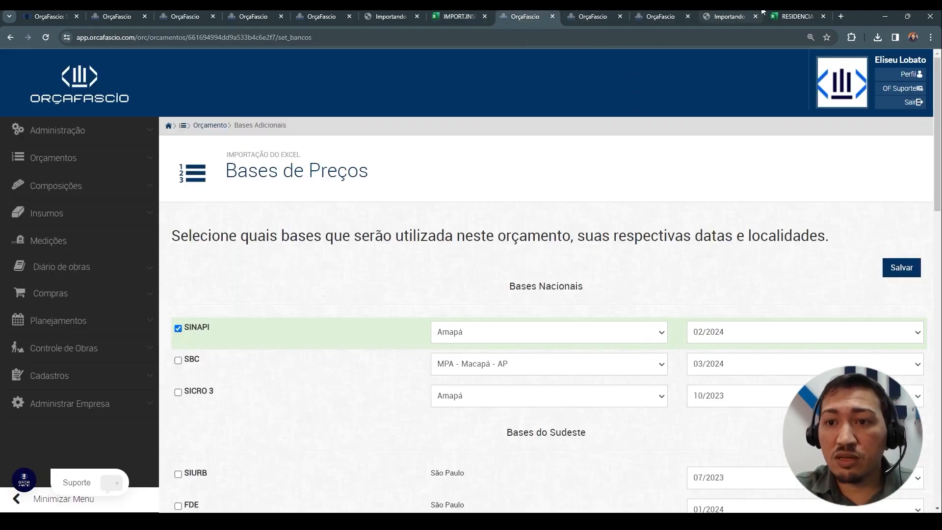
{"action": "left_click", "coordinate": [787, 16]}
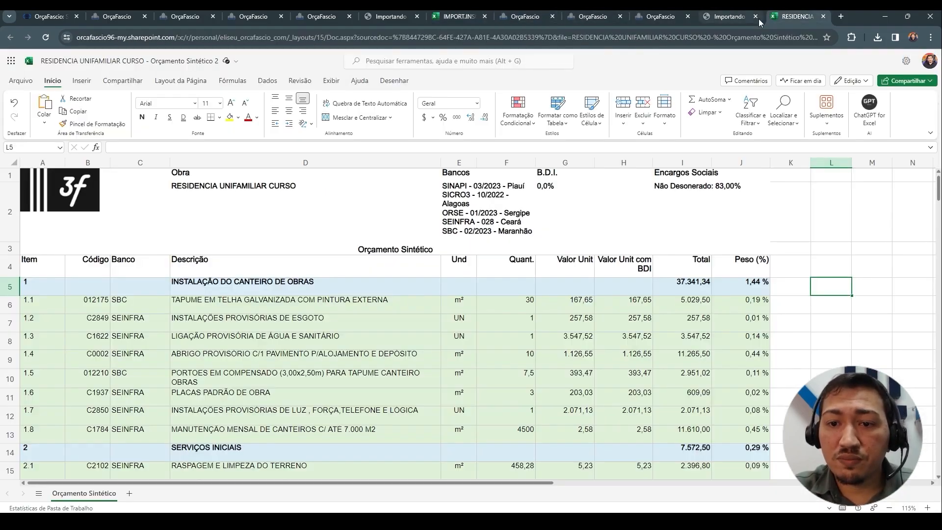
{"action": "left_click", "coordinate": [474, 186]}
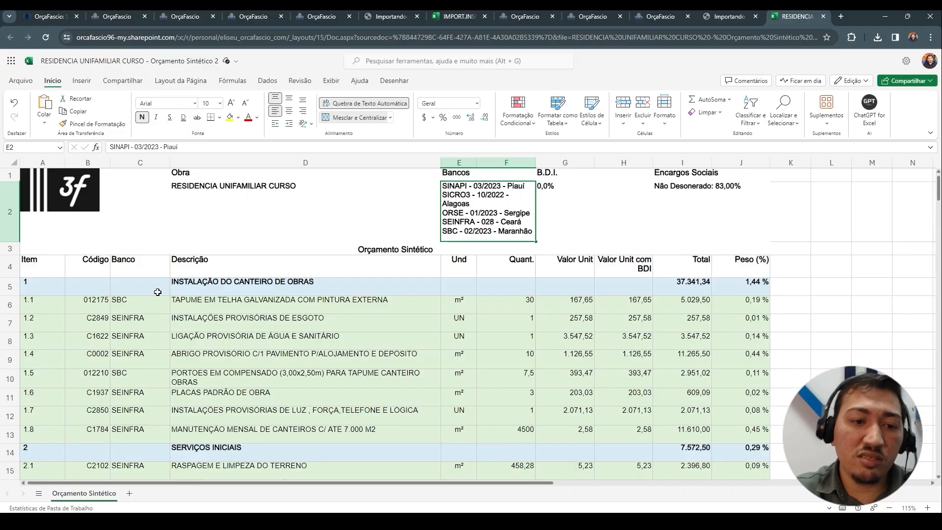
{"action": "left_click", "coordinate": [147, 353]}
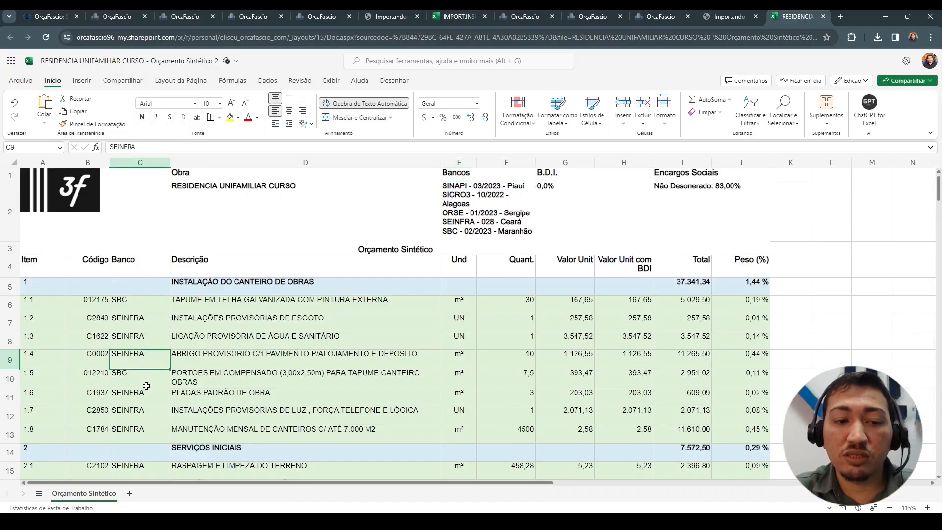
{"action": "left_click", "coordinate": [147, 384]}
{"action": "left_click", "coordinate": [149, 398]}
{"action": "left_click", "coordinate": [146, 415]}
{"action": "left_click", "coordinate": [140, 435]}
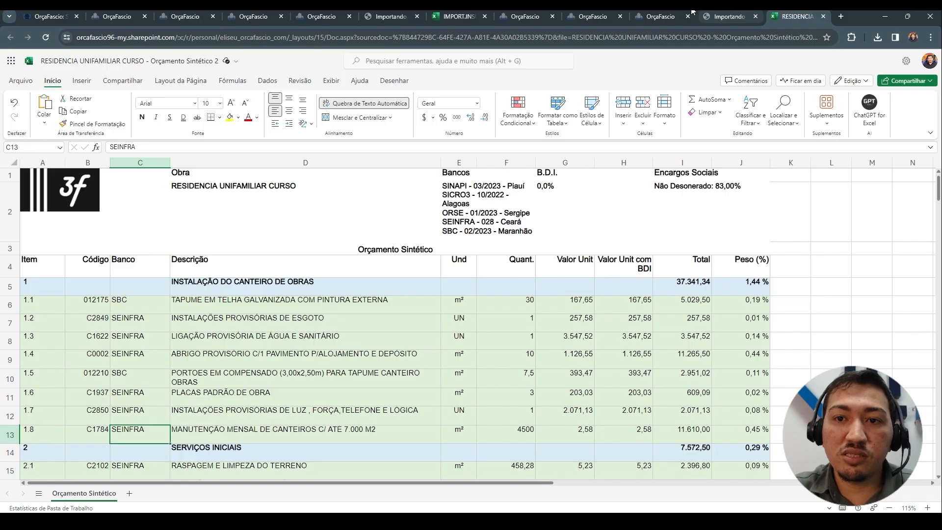
Return to the budget's Bases de Preços page and move its browser tab beside the RESIDENCIA spreadsheet
{"action": "left_click", "coordinate": [662, 15]}
{"action": "left_click", "coordinate": [526, 16]}
{"action": "scroll", "coordinate": [418, 238], "scroll_direction": "down", "scroll_amount": 2}
{"action": "scroll", "coordinate": [419, 255], "scroll_direction": "up", "scroll_amount": 1}
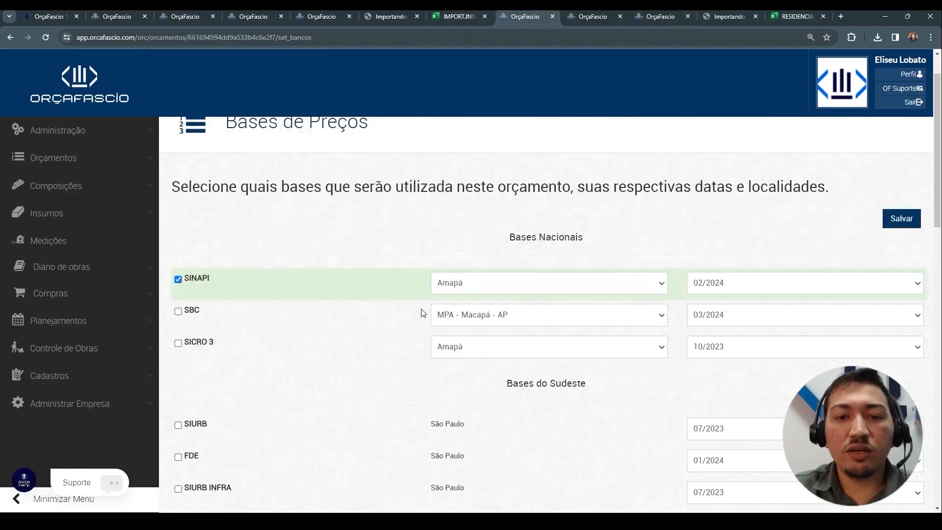
{"action": "scroll", "coordinate": [422, 313], "scroll_direction": "up", "scroll_amount": 1}
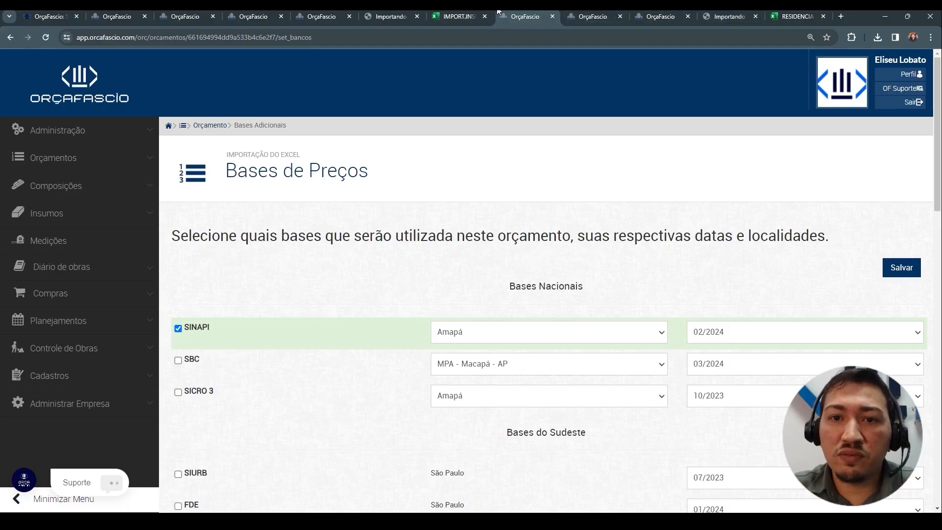
{"action": "left_click_drag", "start_coordinate": [510, 12], "coordinate": [751, 15]}
{"action": "left_click", "coordinate": [787, 13]}
{"action": "left_click", "coordinate": [726, 13]}
Check the bank and code of item 1.1 in the RESIDENCIA spreadsheet against the list of price bases in its header
{"action": "left_click", "coordinate": [791, 14]}
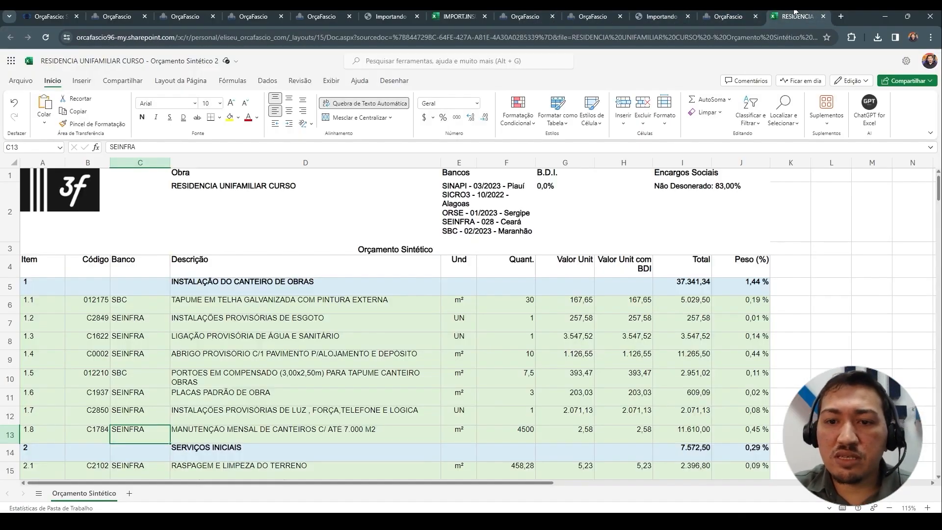
{"action": "scroll", "coordinate": [668, 280], "scroll_direction": "down", "scroll_amount": 1}
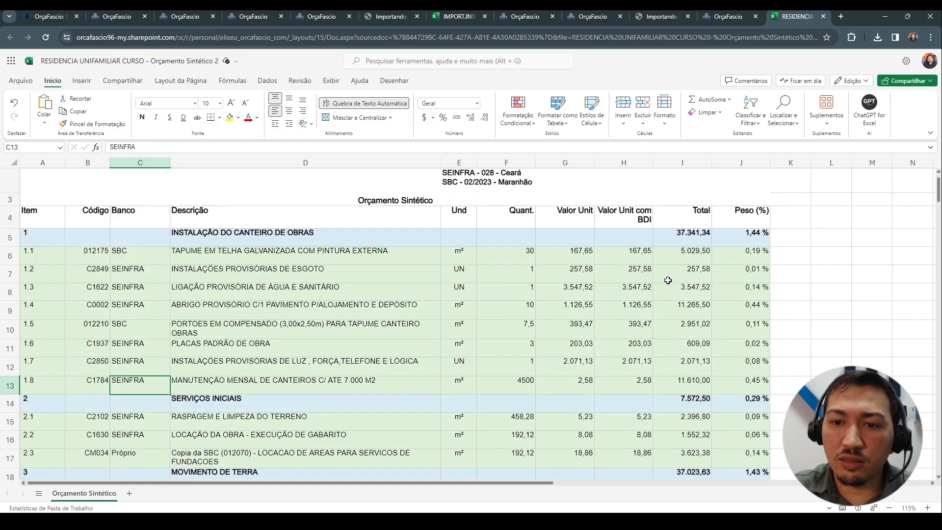
{"action": "left_click", "coordinate": [142, 257]}
{"action": "left_click", "coordinate": [79, 258]}
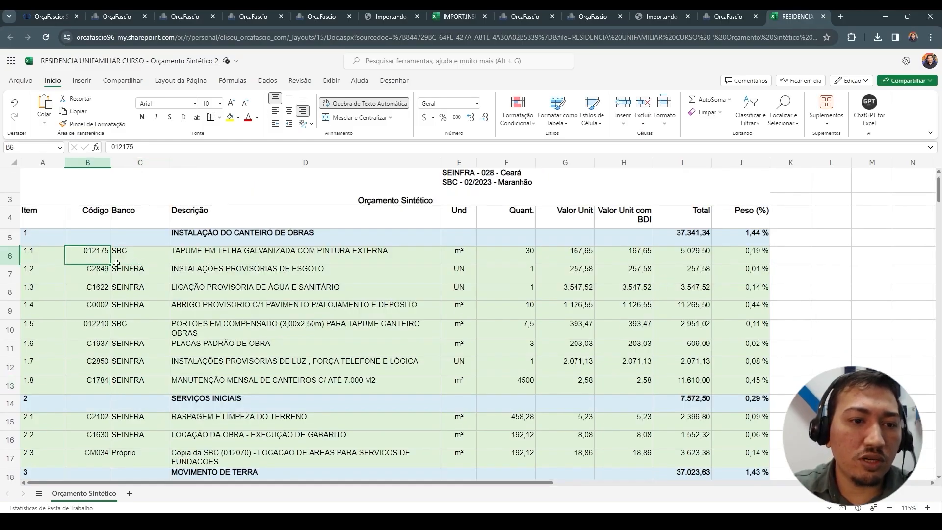
{"action": "scroll", "coordinate": [55, 277], "scroll_direction": "up", "scroll_amount": 1}
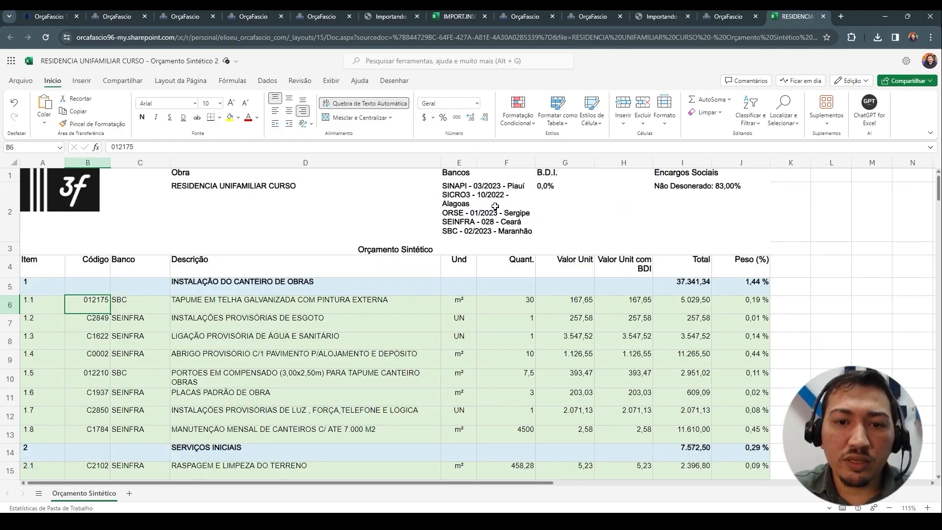
{"action": "left_click", "coordinate": [501, 189]}
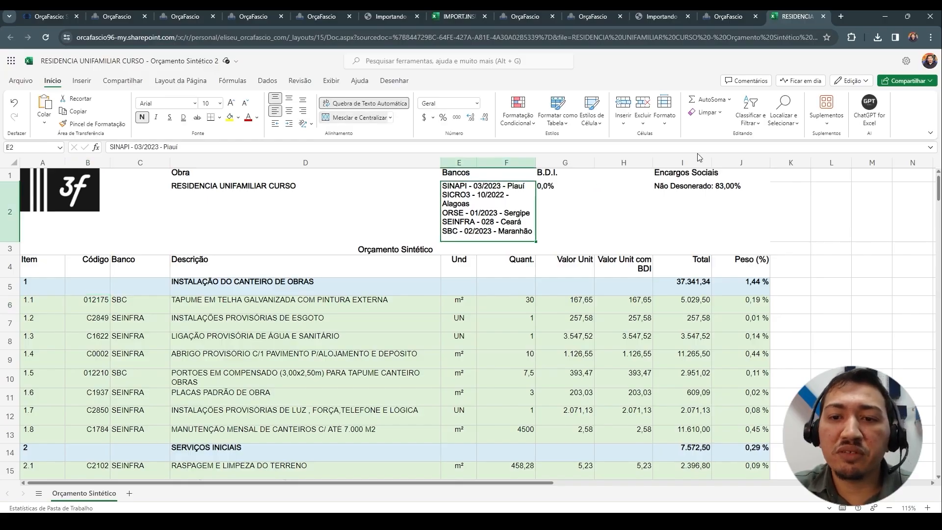
Return to the budget's Bases de Preços page and select the SICRO 3 and ORSE price bases
{"action": "left_click", "coordinate": [715, 13]}
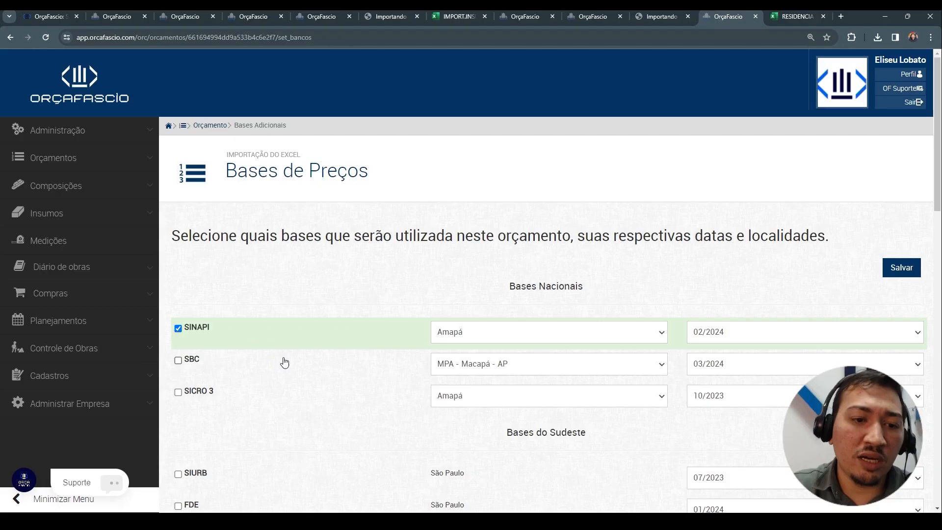
{"action": "scroll", "coordinate": [245, 343], "scroll_direction": "down", "scroll_amount": 2}
{"action": "left_click", "coordinate": [198, 293]}
{"action": "scroll", "coordinate": [341, 314], "scroll_direction": "down", "scroll_amount": 3}
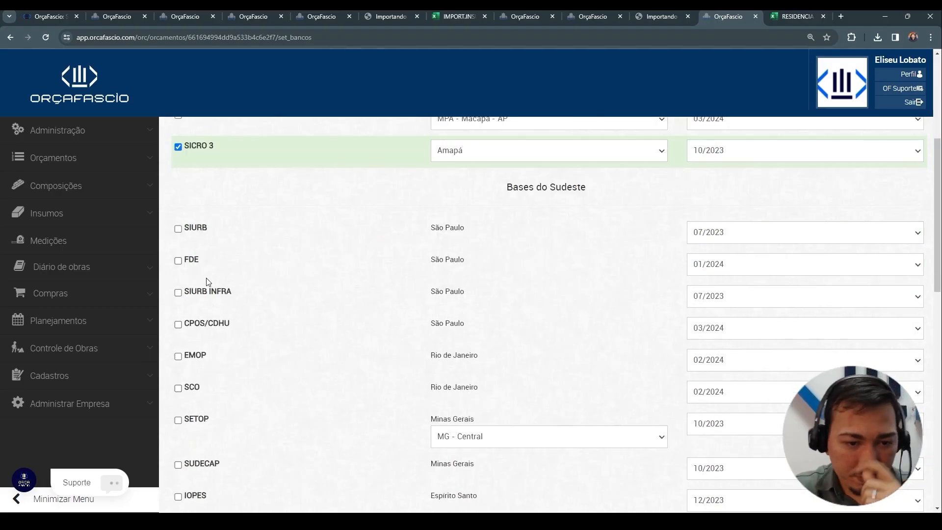
{"action": "scroll", "coordinate": [208, 304], "scroll_direction": "down", "scroll_amount": 3}
{"action": "left_click", "coordinate": [206, 432]}
Add the SEINFRA base of Ceará and the national SBC base to the budget's selected price bases
{"action": "scroll", "coordinate": [201, 413], "scroll_direction": "down", "scroll_amount": 4}
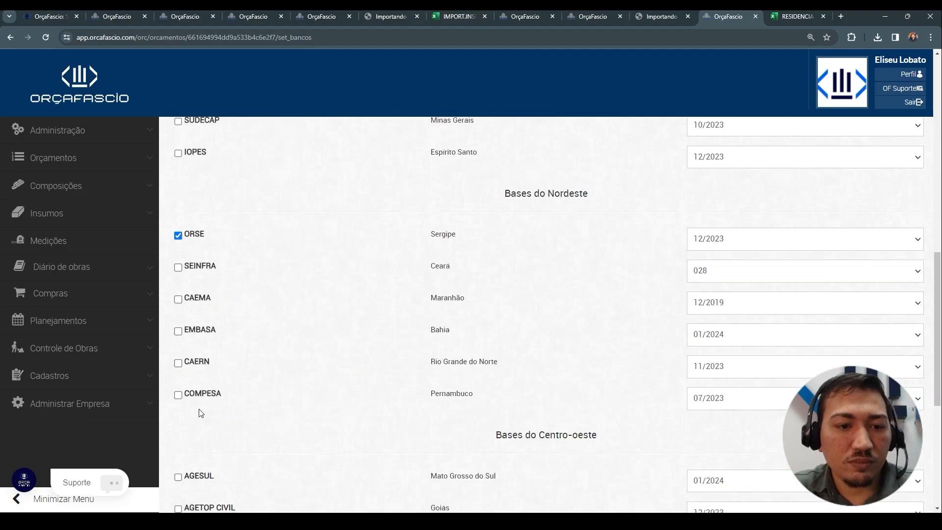
{"action": "scroll", "coordinate": [280, 370], "scroll_direction": "down", "scroll_amount": 6}
{"action": "scroll", "coordinate": [275, 387], "scroll_direction": "up", "scroll_amount": 3}
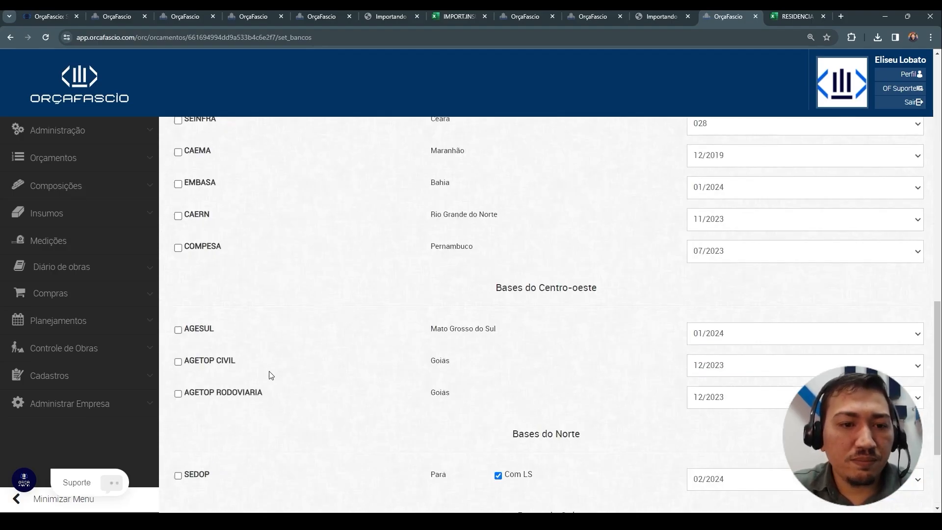
{"action": "scroll", "coordinate": [316, 377], "scroll_direction": "up", "scroll_amount": 1}
{"action": "left_click", "coordinate": [178, 169]}
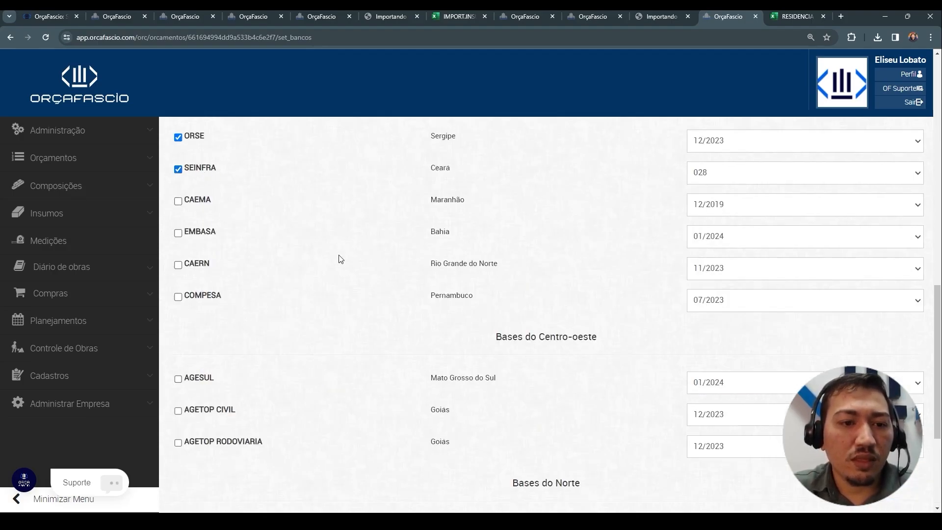
{"action": "scroll", "coordinate": [338, 257], "scroll_direction": "down", "scroll_amount": 1}
{"action": "scroll", "coordinate": [309, 307], "scroll_direction": "up", "scroll_amount": 15}
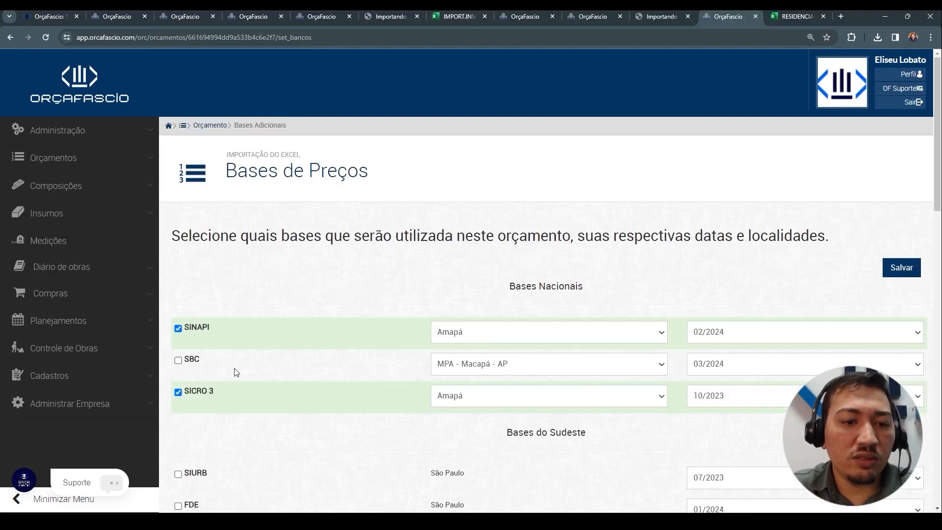
{"action": "left_click", "coordinate": [206, 367]}
Compare the selected bases with the Bancos cell in the RESIDENCIA spreadsheet, and save the budget's price bases
{"action": "scroll", "coordinate": [360, 361], "scroll_direction": "down", "scroll_amount": 3}
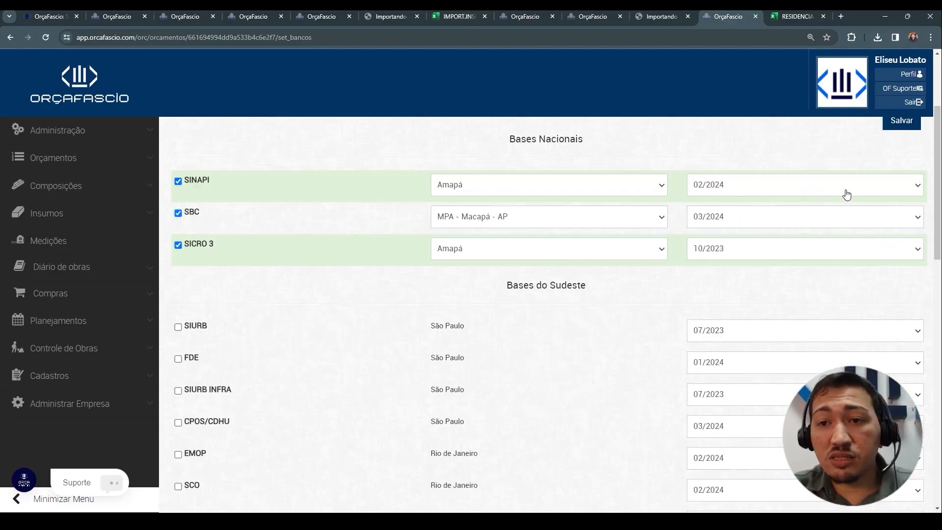
{"action": "left_click", "coordinate": [795, 12]}
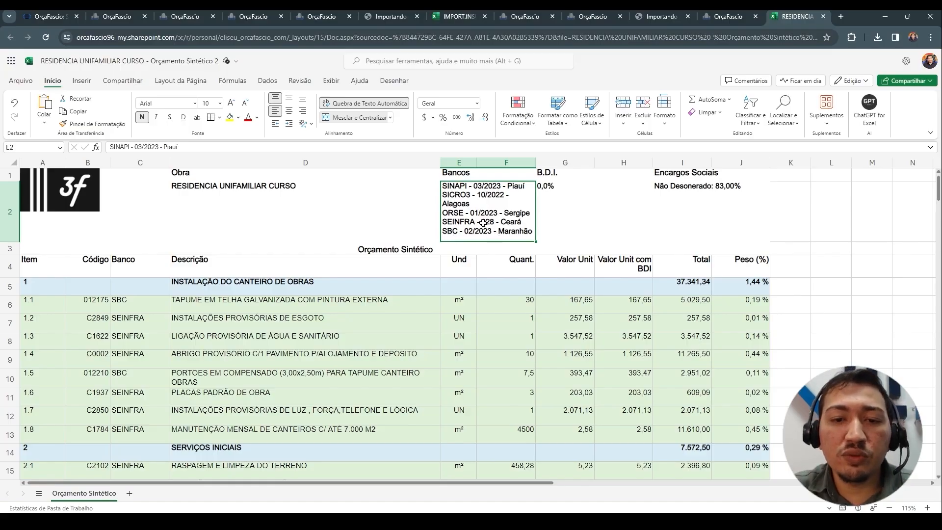
{"action": "left_click", "coordinate": [707, 11]}
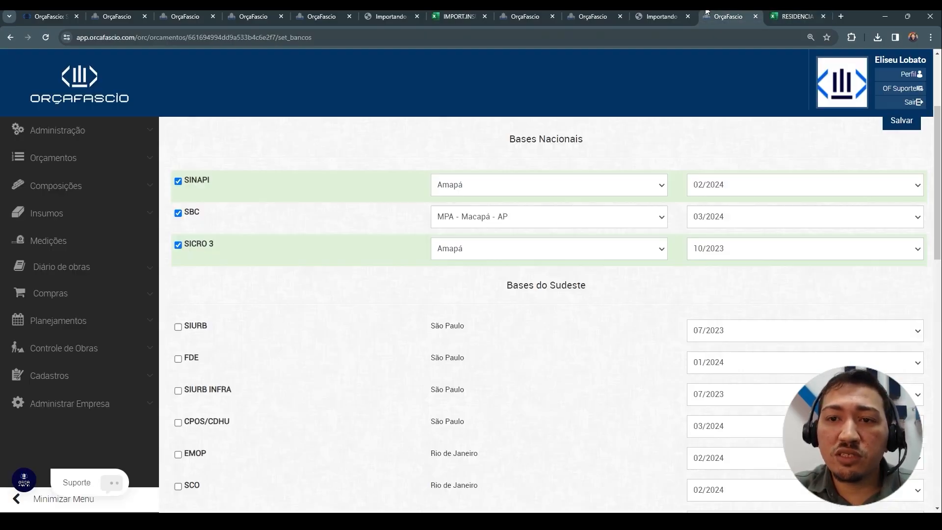
{"action": "scroll", "coordinate": [586, 254], "scroll_direction": "down", "scroll_amount": 20}
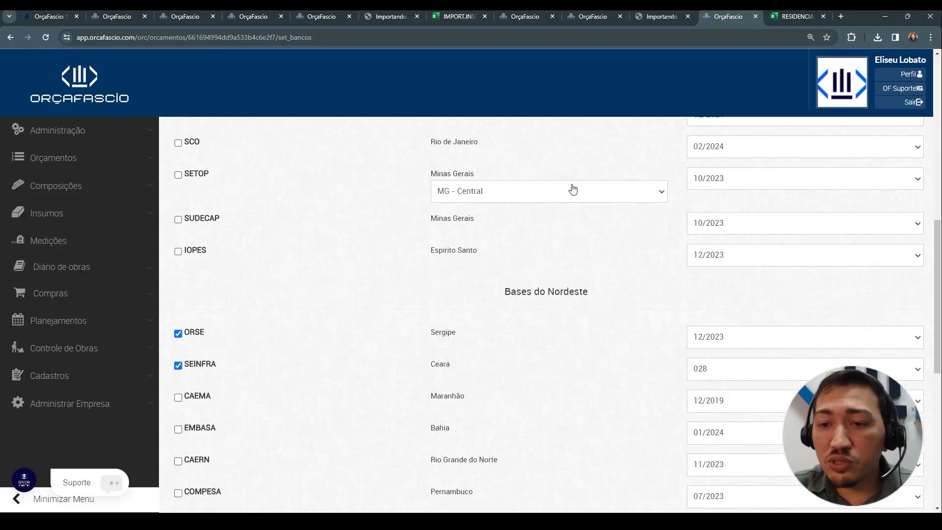
{"action": "scroll", "coordinate": [720, 338], "scroll_direction": "up", "scroll_amount": 1}
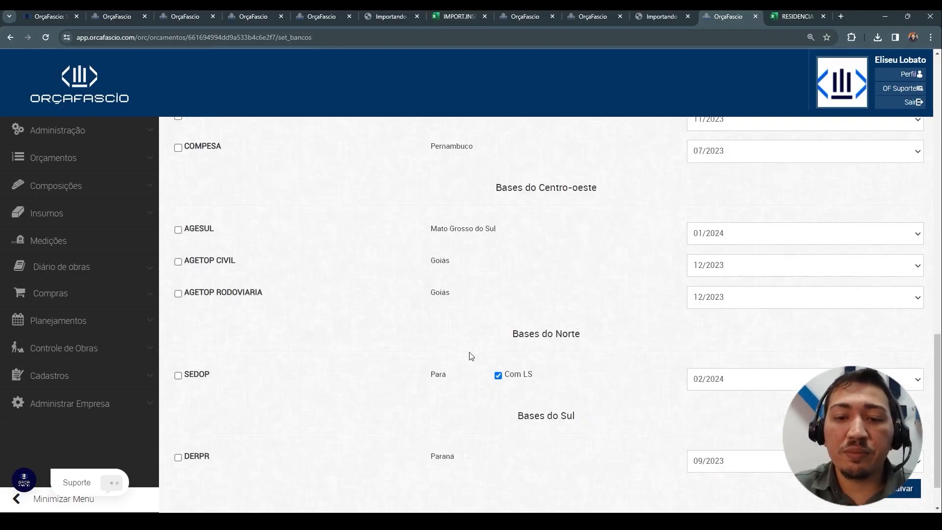
{"action": "scroll", "coordinate": [471, 357], "scroll_direction": "up", "scroll_amount": 18}
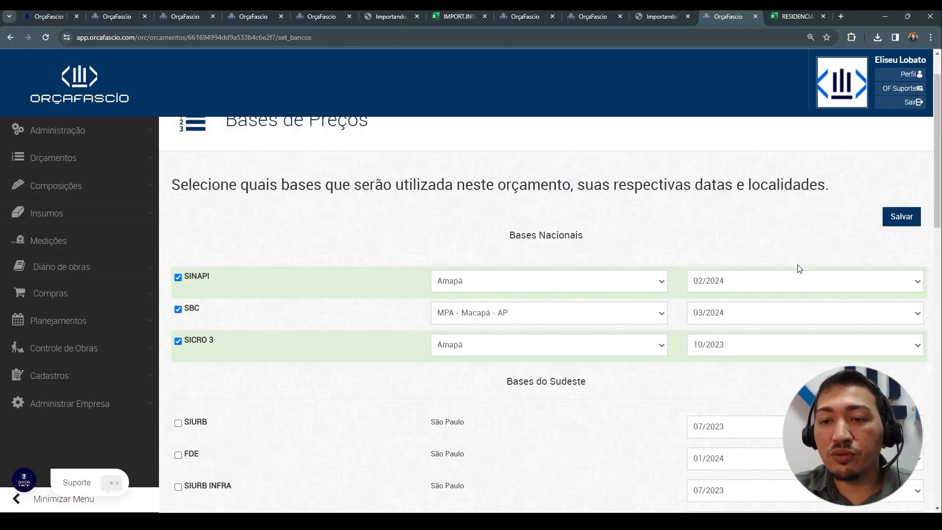
{"action": "scroll", "coordinate": [798, 269], "scroll_direction": "down", "scroll_amount": 18}
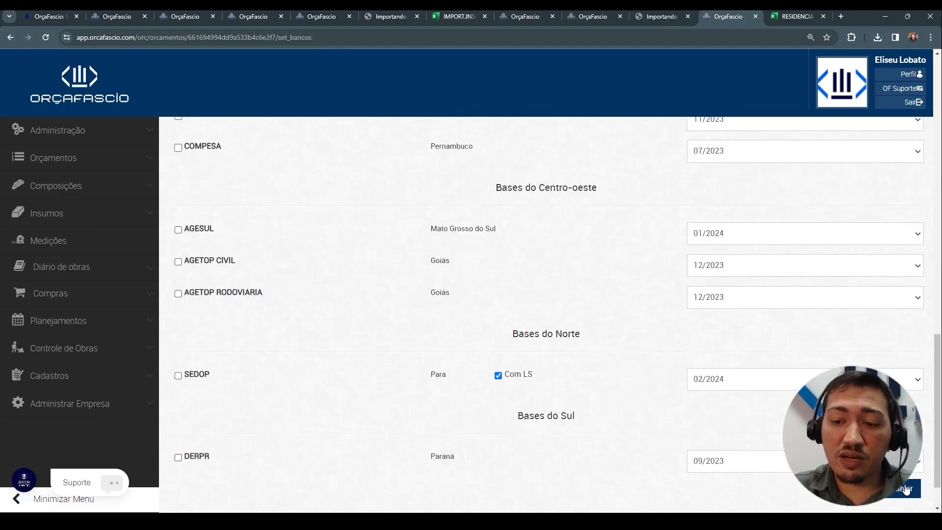
{"action": "left_click", "coordinate": [905, 488]}
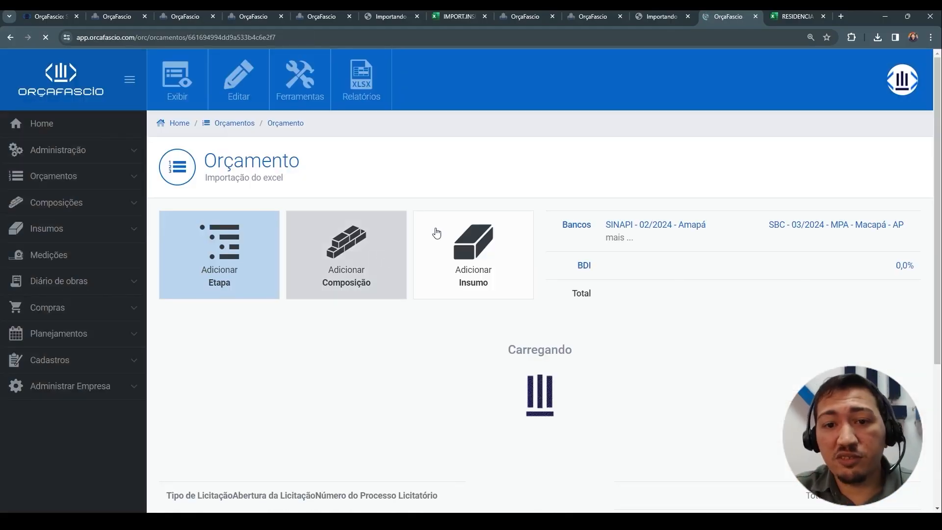
Start an Excel import for the budget and choose the RESIDENCIA ... Sintético.xlsx file, keeping the Orçamento Sintético sheet
{"action": "left_click", "coordinate": [302, 69]}
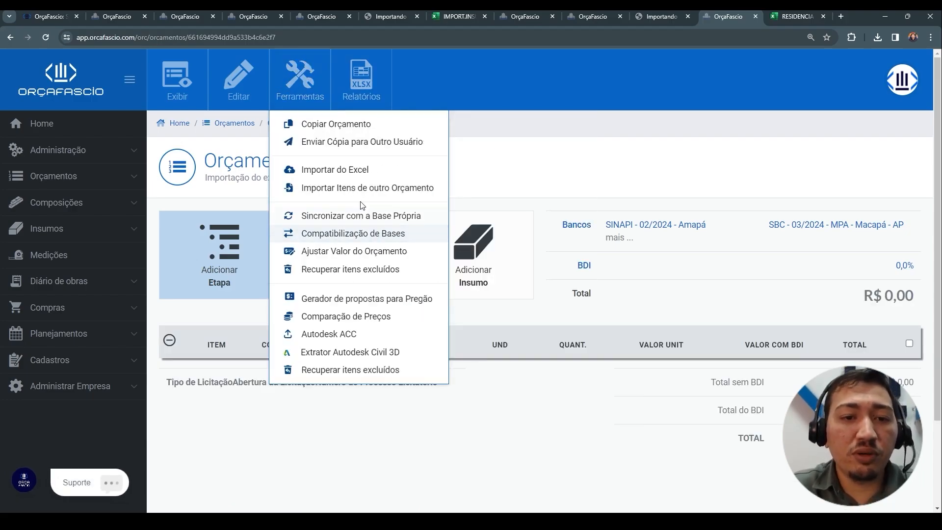
{"action": "left_click", "coordinate": [369, 172]}
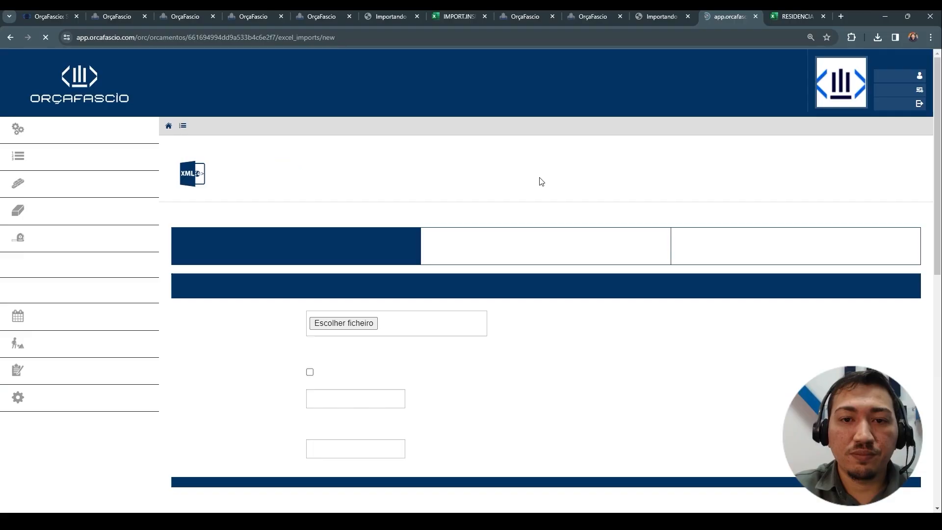
{"action": "left_click", "coordinate": [357, 326]}
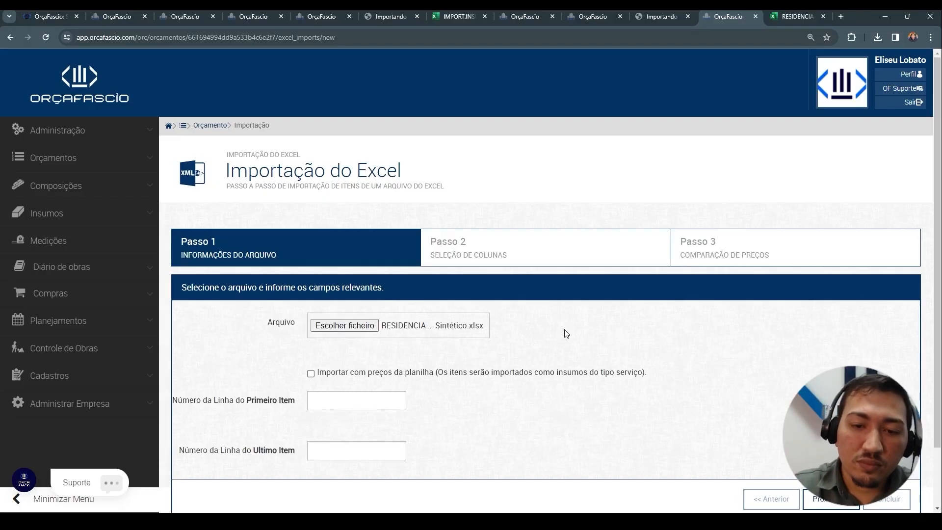
{"action": "scroll", "coordinate": [563, 330], "scroll_direction": "down", "scroll_amount": 2}
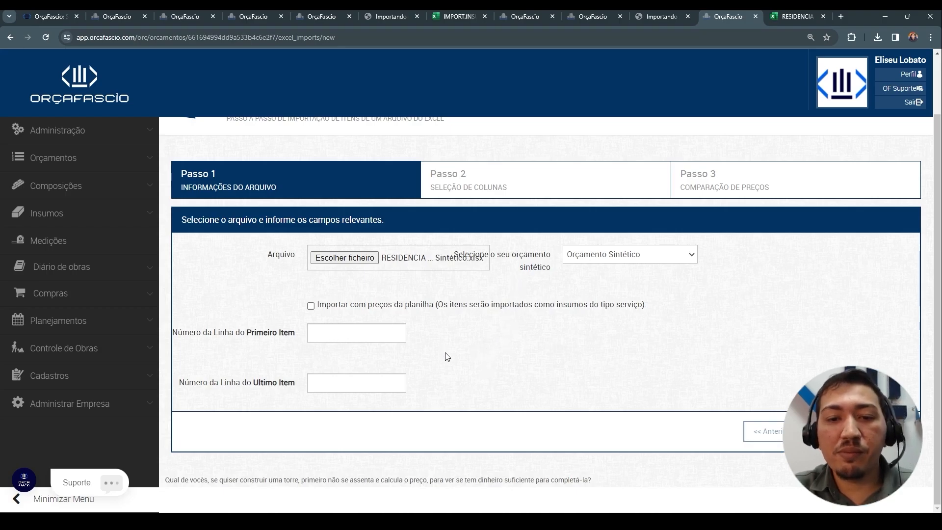
Look up the row numbers of the first stage and of item 9.1.2 in the RESIDENCIA spreadsheet as the import range
{"action": "left_click", "coordinate": [783, 13]}
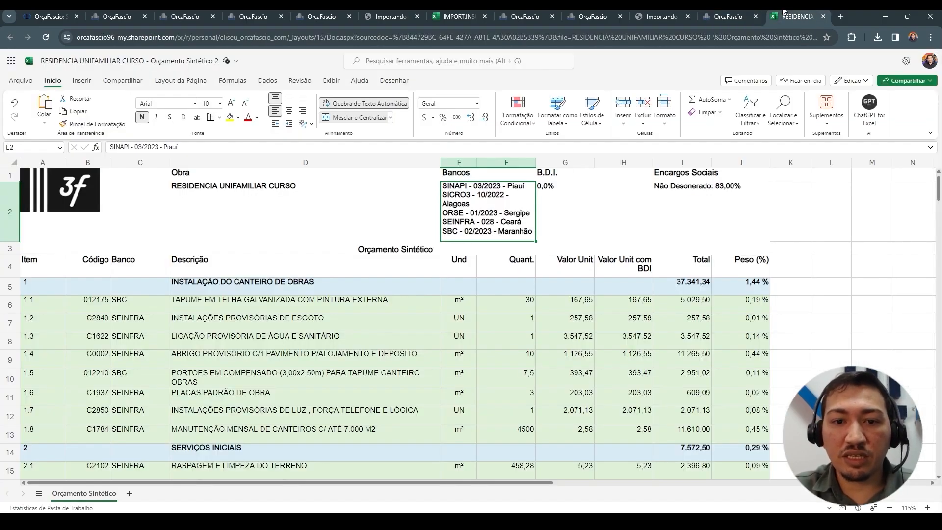
{"action": "left_click", "coordinate": [182, 308]}
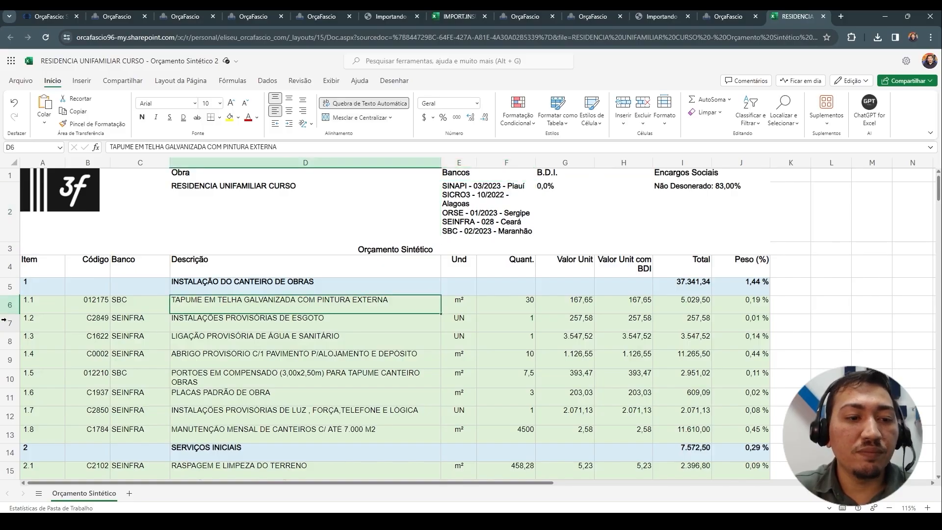
{"action": "left_click", "coordinate": [5, 287]}
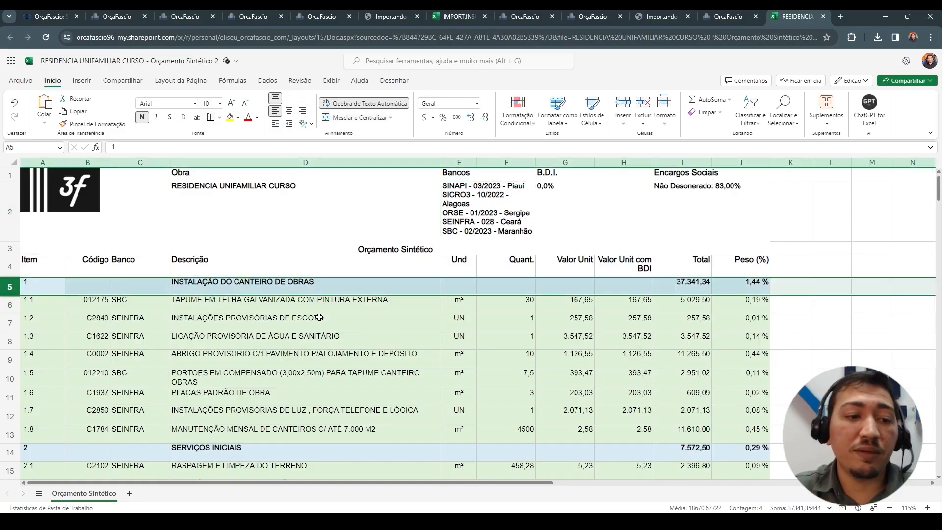
{"action": "scroll", "coordinate": [343, 319], "scroll_direction": "down", "scroll_amount": 8}
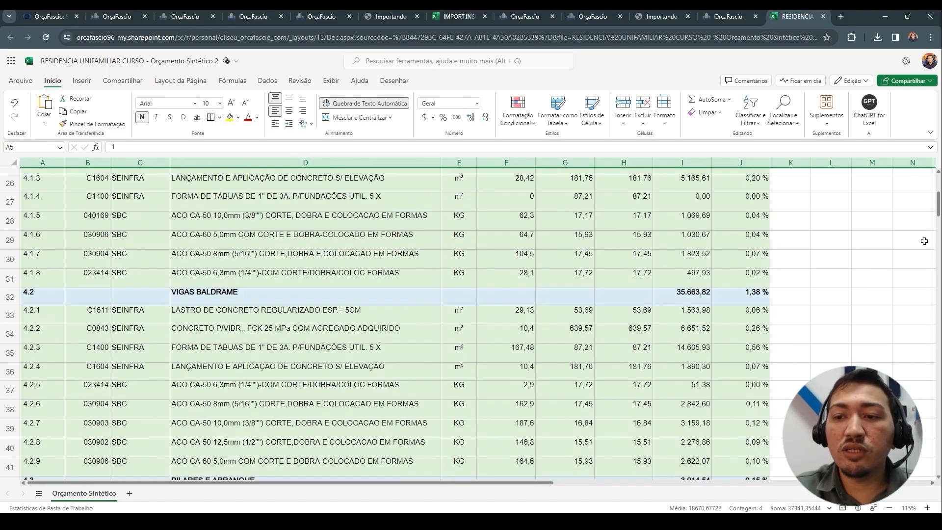
{"action": "left_click_drag", "start_coordinate": [938, 211], "coordinate": [937, 280]}
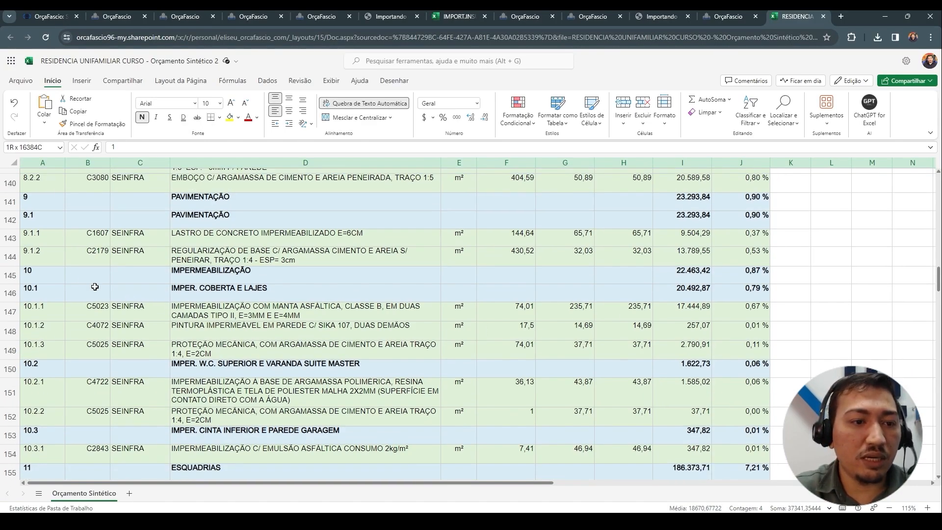
{"action": "left_click", "coordinate": [13, 263]}
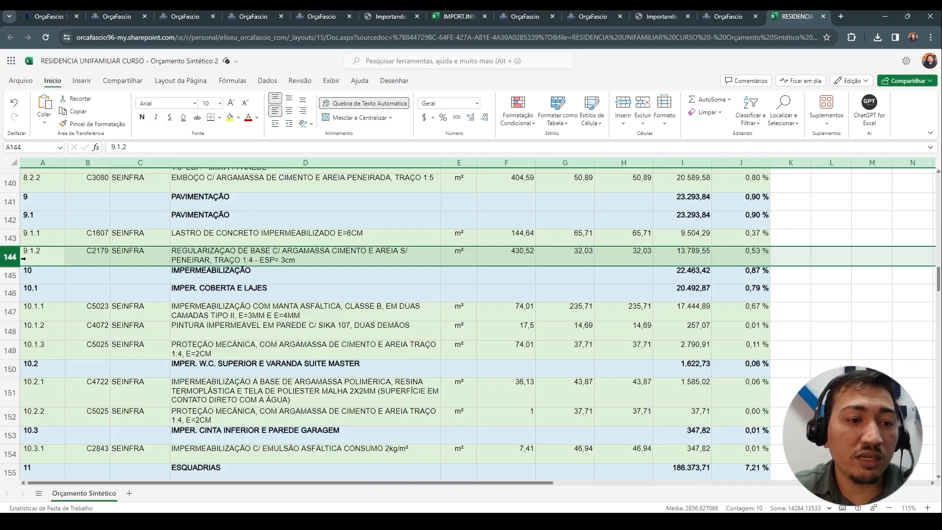
Set the import's first item row to 5 and last item row to 144, and proceed to Passo 2
{"action": "left_click", "coordinate": [728, 16]}
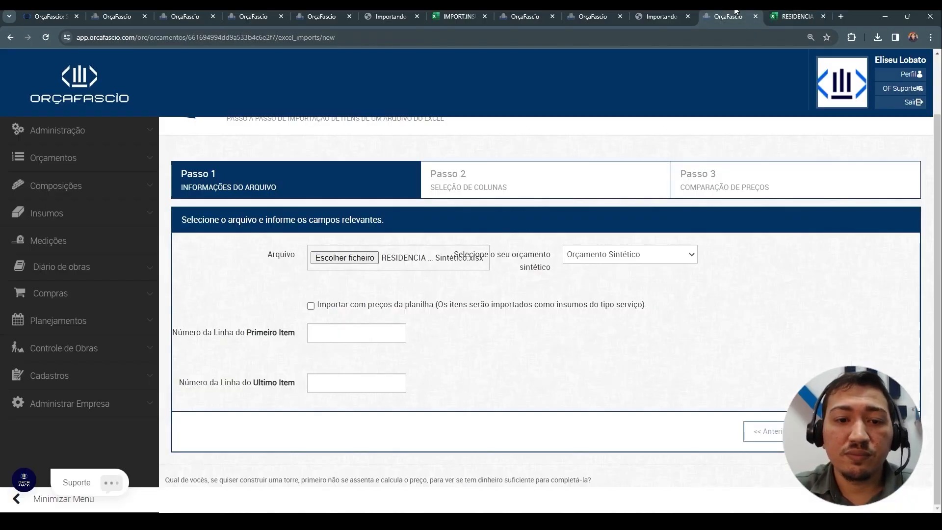
{"action": "left_click", "coordinate": [796, 13]}
{"action": "left_click_drag", "start_coordinate": [939, 279], "coordinate": [940, 163]}
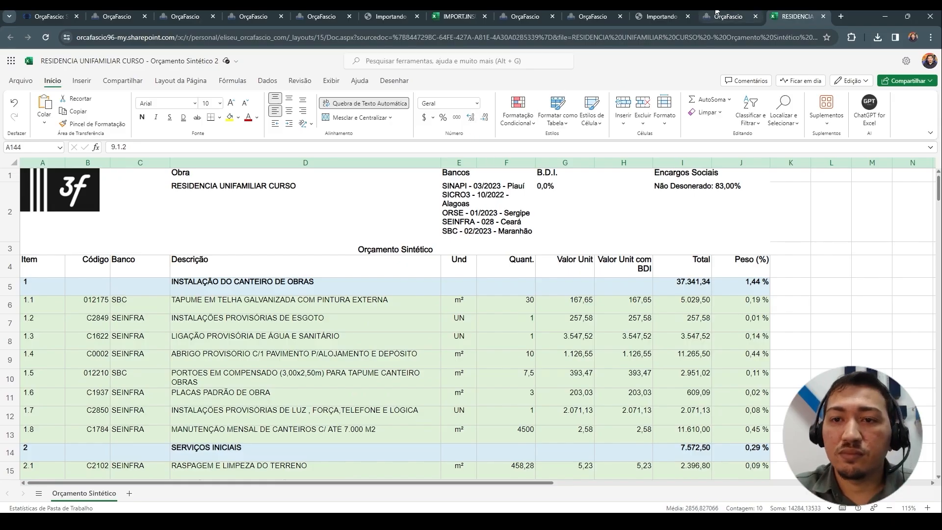
{"action": "left_click", "coordinate": [695, 16]}
{"action": "left_click", "coordinate": [726, 16]}
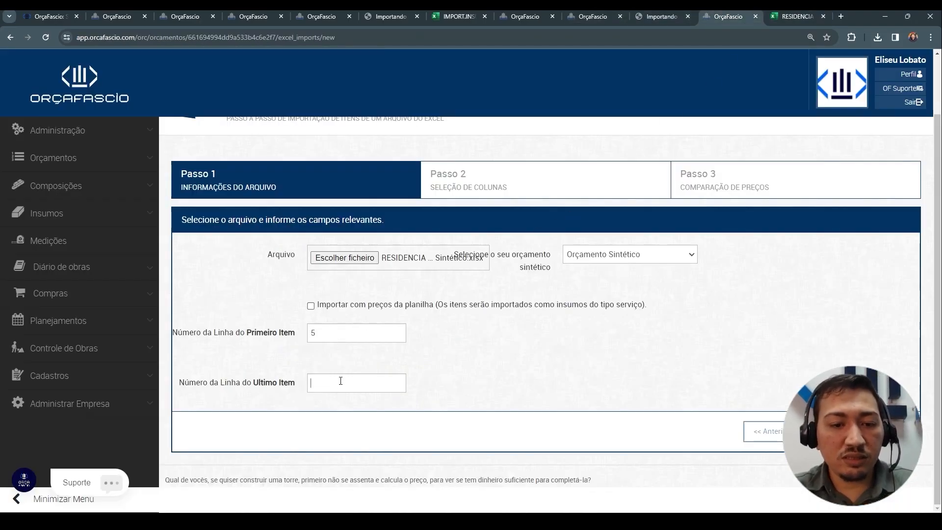
{"action": "type", "text": "144"}
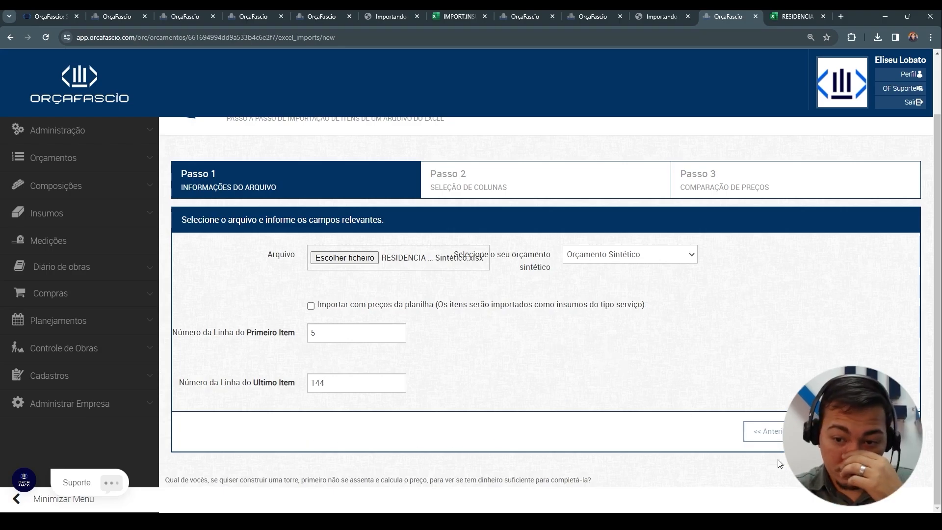
{"action": "left_click", "coordinate": [830, 431]}
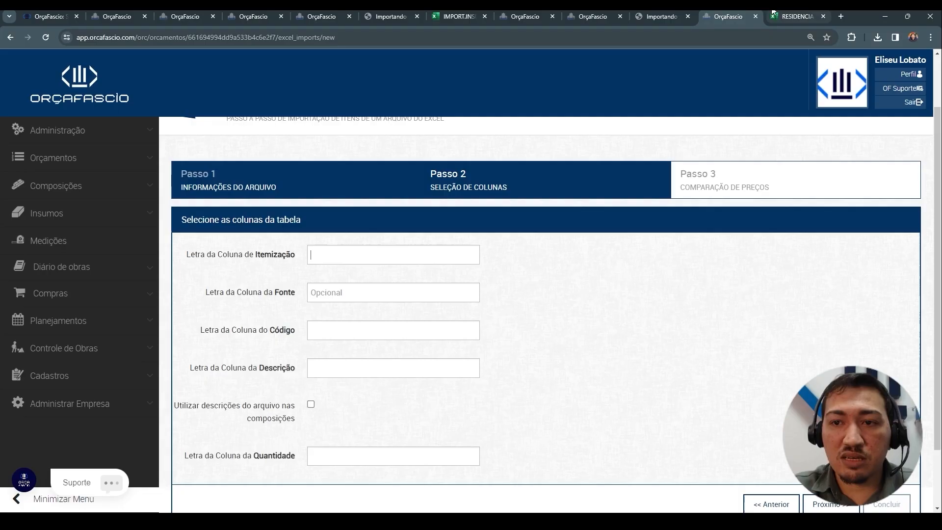
Look up the column letters of Item, Código and Banco in the RESIDENCIA spreadsheet
{"action": "left_click", "coordinate": [789, 16]}
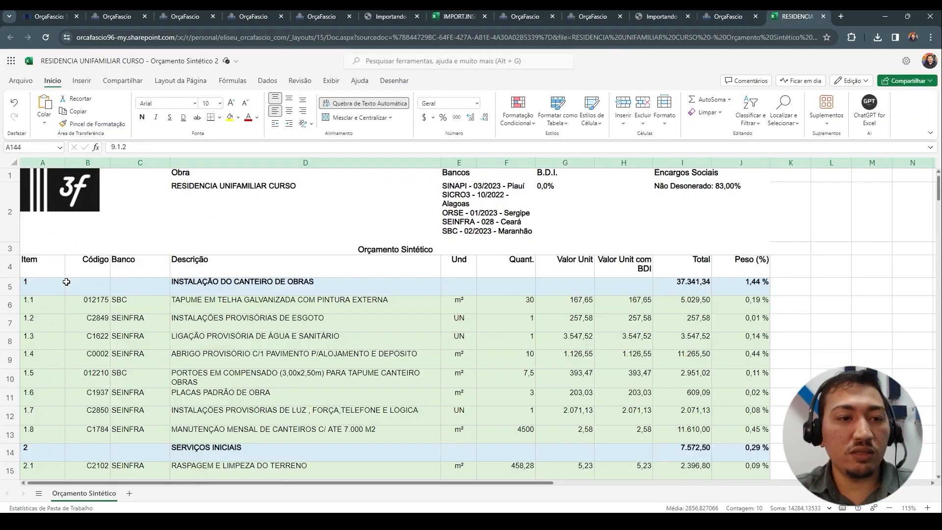
{"action": "left_click", "coordinate": [47, 158]}
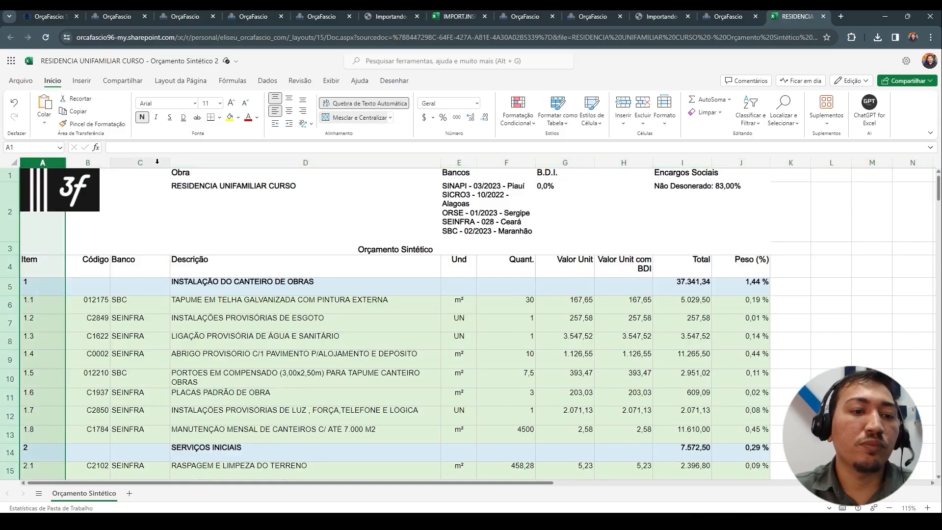
{"action": "left_click", "coordinate": [88, 163], "text": "shift"}
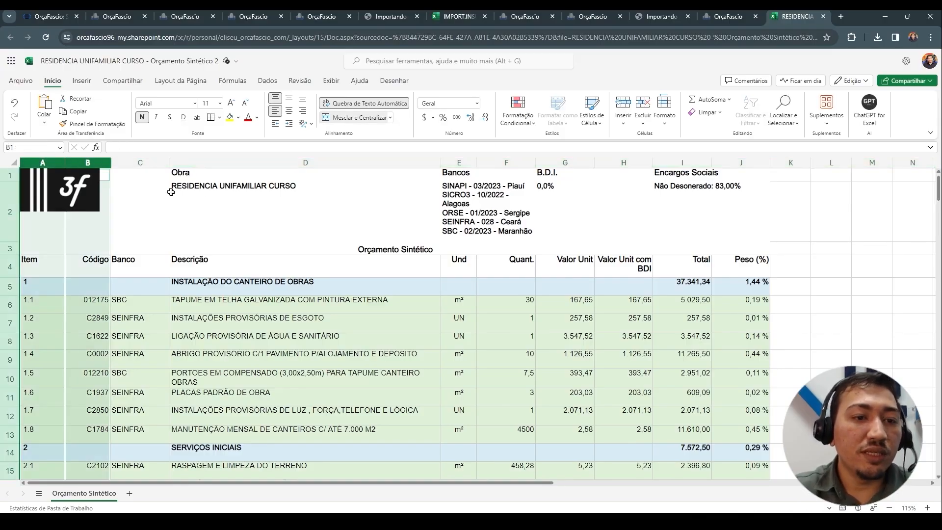
{"action": "left_click", "coordinate": [151, 163], "text": "ctrl"}
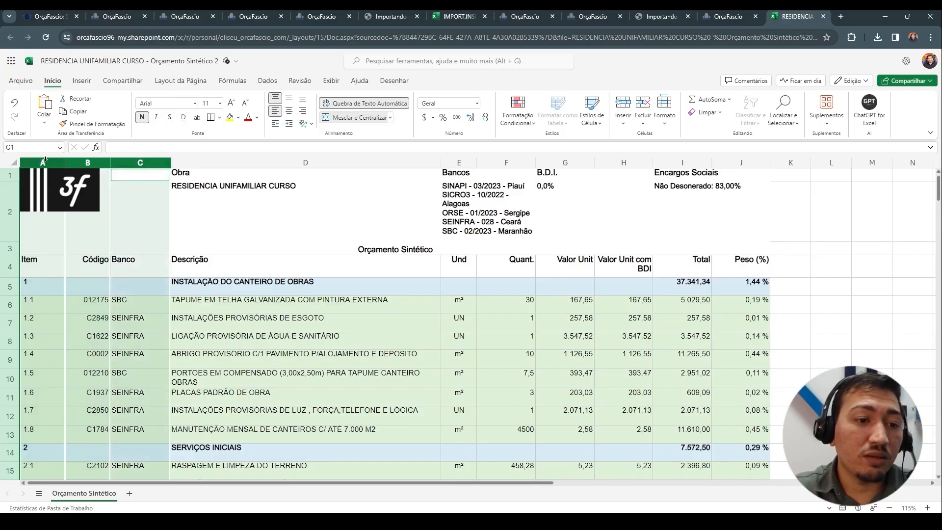
{"action": "left_click", "coordinate": [46, 159]}
In the import form, set the Itemização column to a, the Fonte column to c and the Código column to b
{"action": "left_click", "coordinate": [727, 16]}
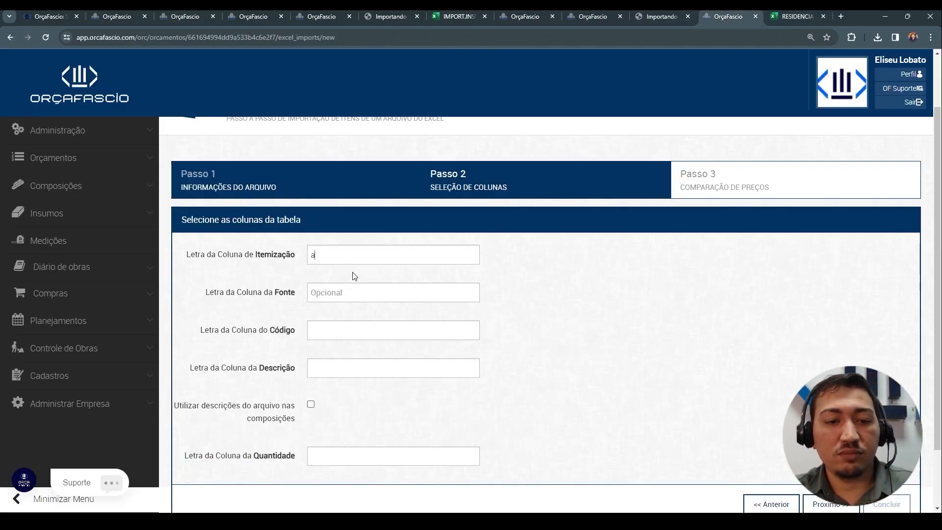
{"action": "key", "text": "Tab"}
{"action": "type", "text": "c"}
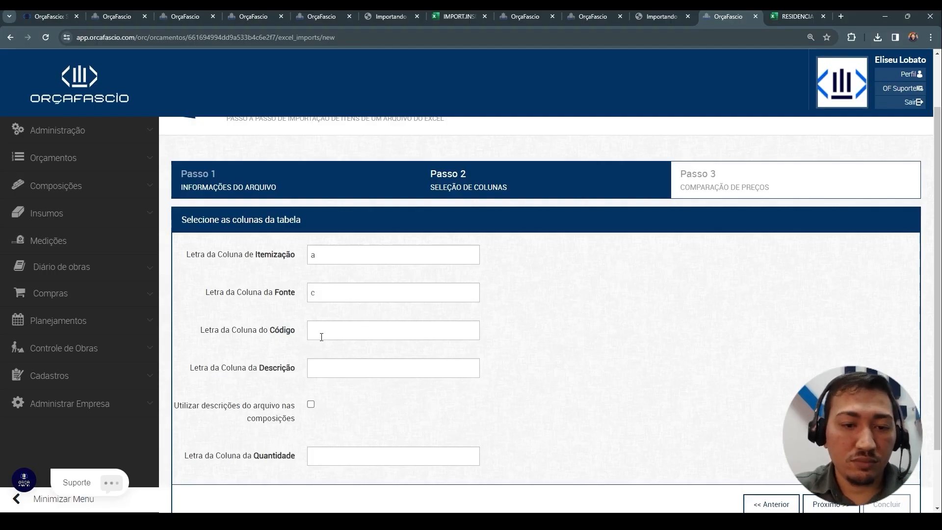
{"action": "key", "text": "Tab"}
{"action": "type", "text": "b"}
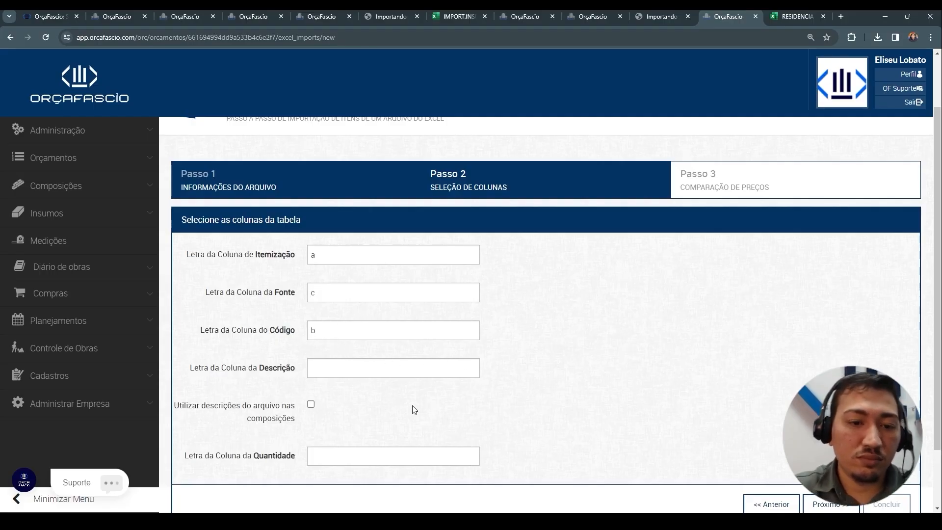
Set the Descrição column to d, checking it against the spreadsheet, and enable using the file's descriptions in the compositions
{"action": "left_click", "coordinate": [796, 16]}
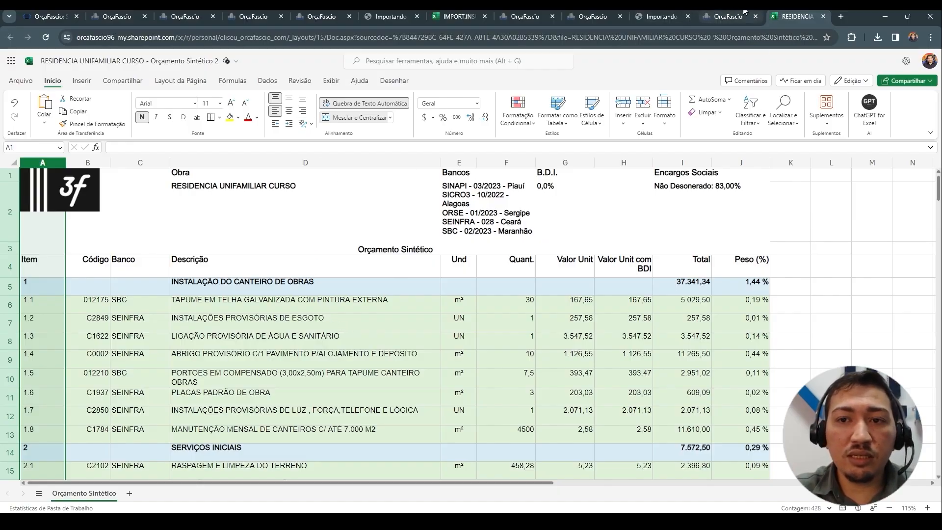
{"action": "left_click", "coordinate": [727, 16]}
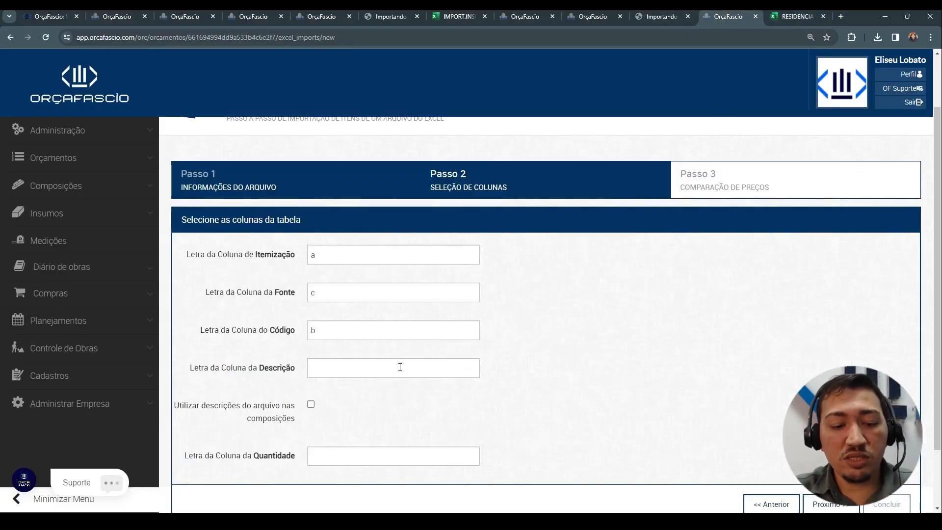
{"action": "type", "text": "d"}
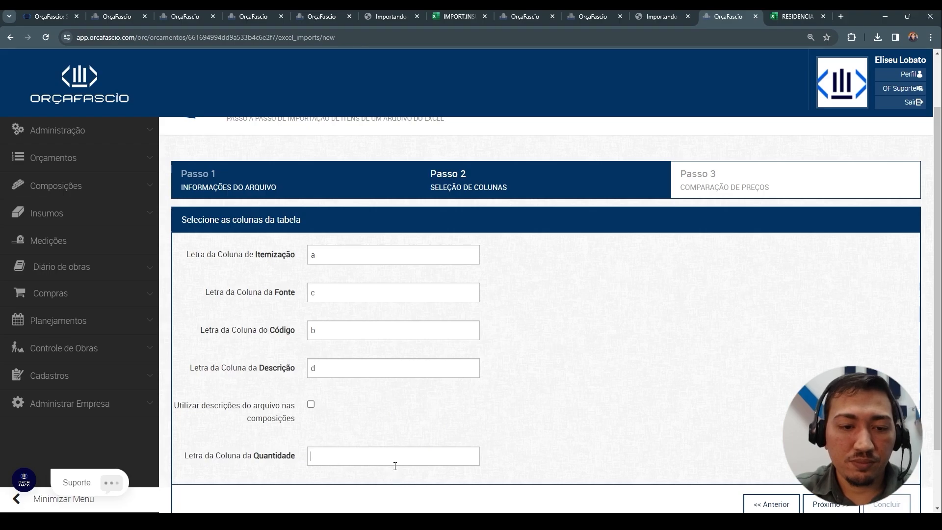
{"action": "left_click", "coordinate": [310, 403]}
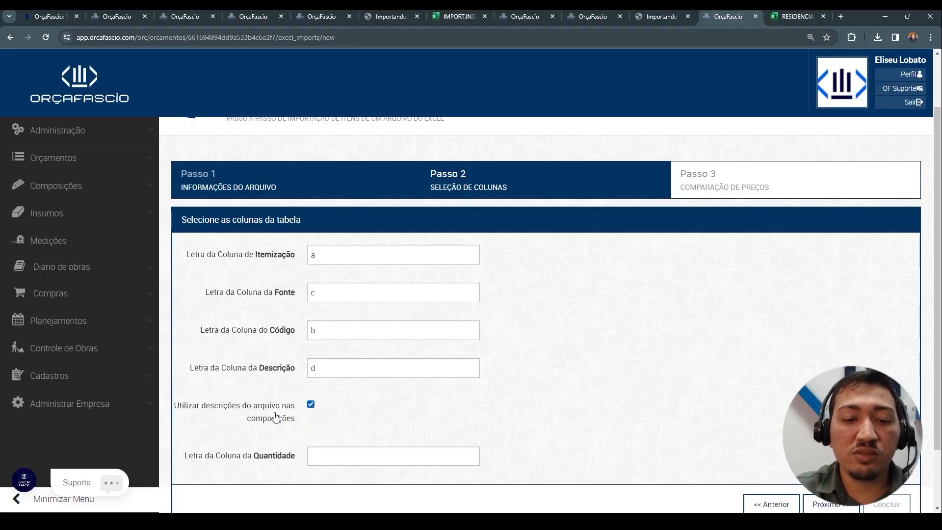
Check the Quant. column in the spreadsheet, set the Quantidade column to f, and proceed to Passo 3
{"action": "left_click", "coordinate": [828, 12]}
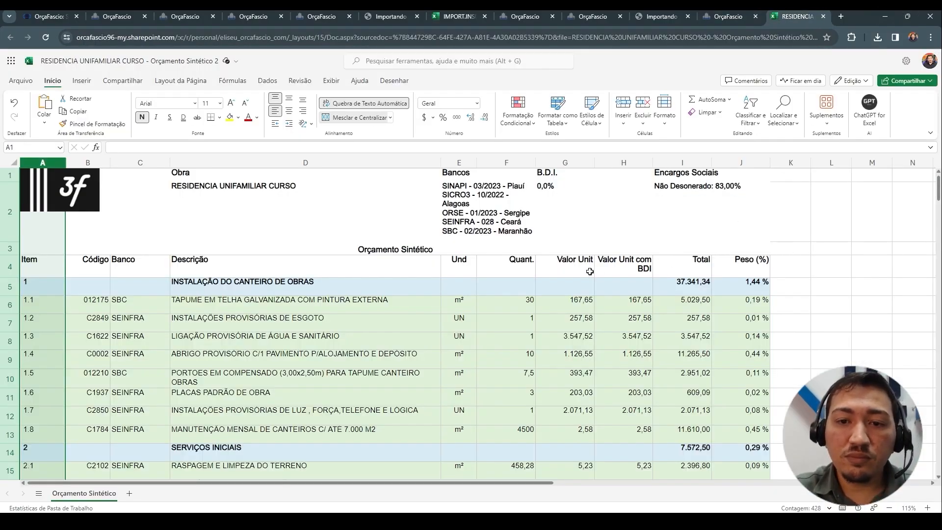
{"action": "scroll", "coordinate": [573, 279], "scroll_direction": "down", "scroll_amount": 1}
{"action": "scroll", "coordinate": [573, 279], "scroll_direction": "up", "scroll_amount": 1}
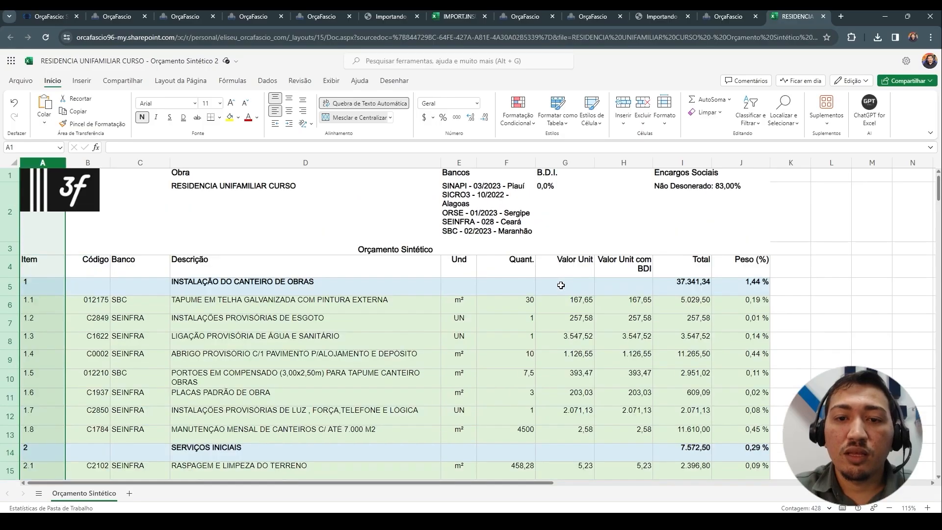
{"action": "left_click", "coordinate": [728, 16]}
{"action": "type", "text": "f"}
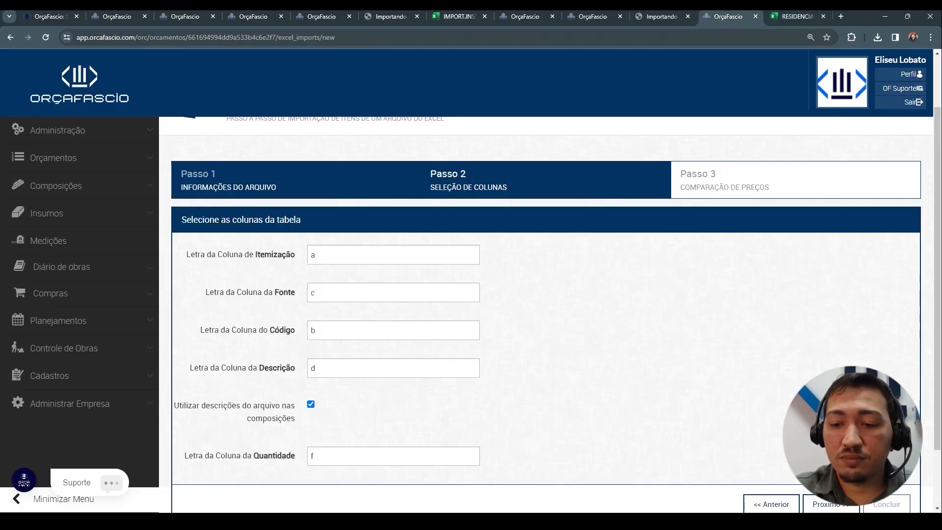
{"action": "left_click", "coordinate": [829, 503]}
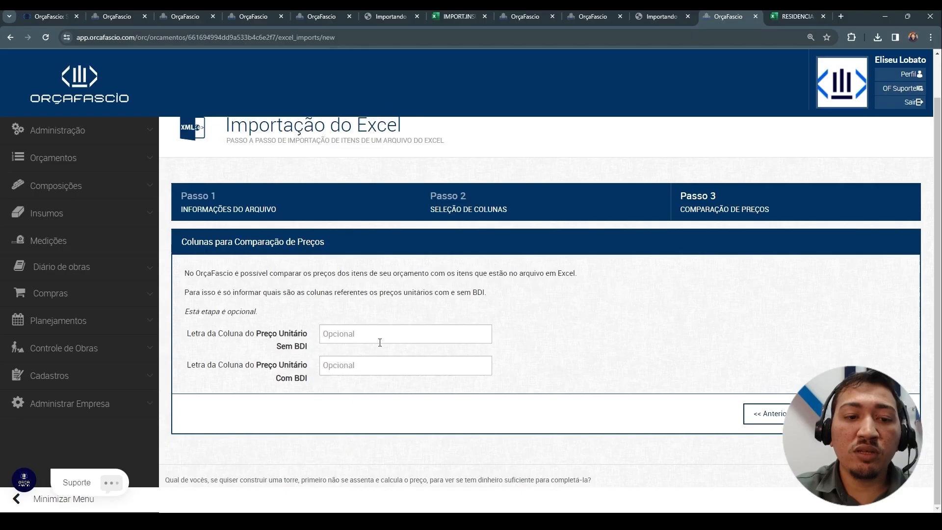
Look up the columns of the unit prices without and with BDI in the RESIDENCIA spreadsheet
{"action": "left_click", "coordinate": [804, 14]}
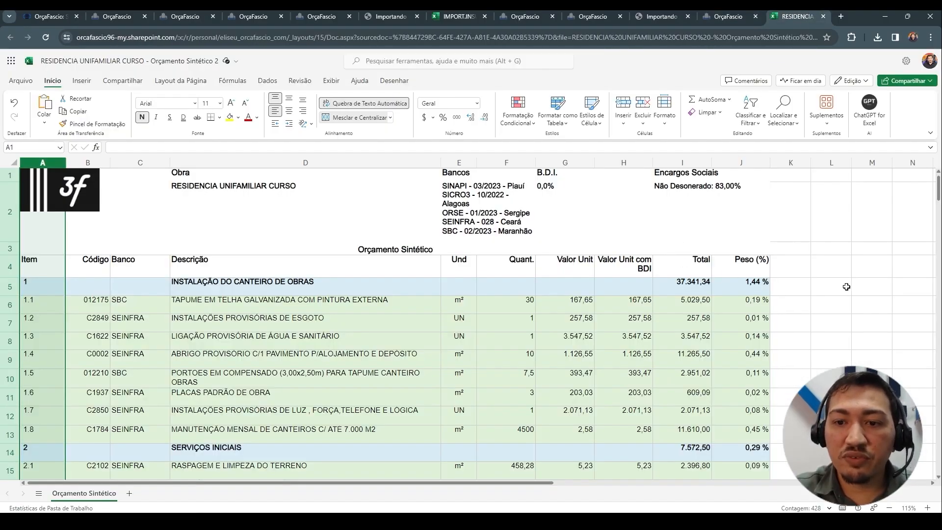
{"action": "left_click", "coordinate": [788, 318]}
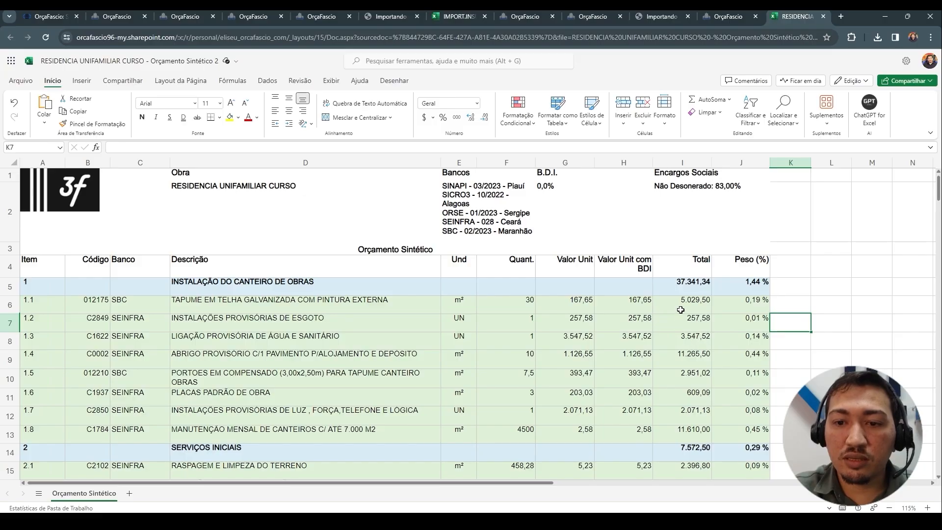
{"action": "left_click", "coordinate": [582, 305]}
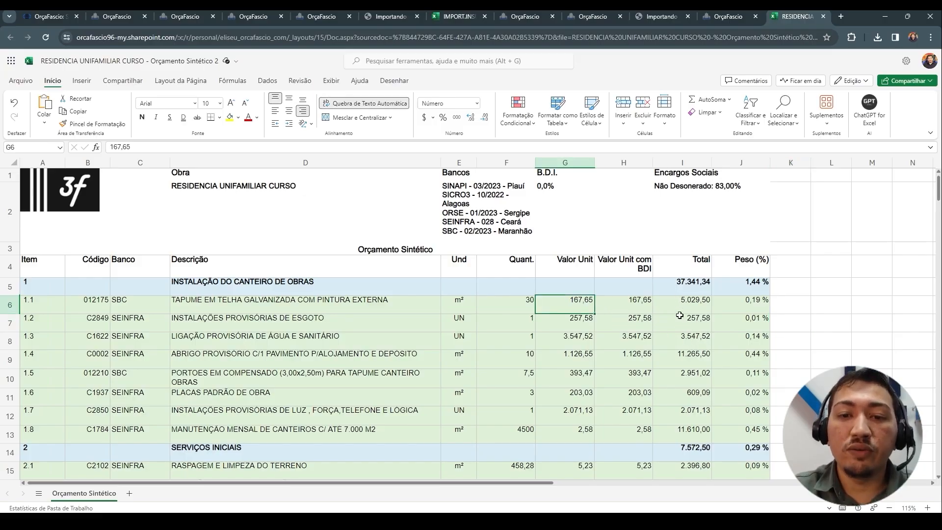
{"action": "left_click", "coordinate": [623, 306]}
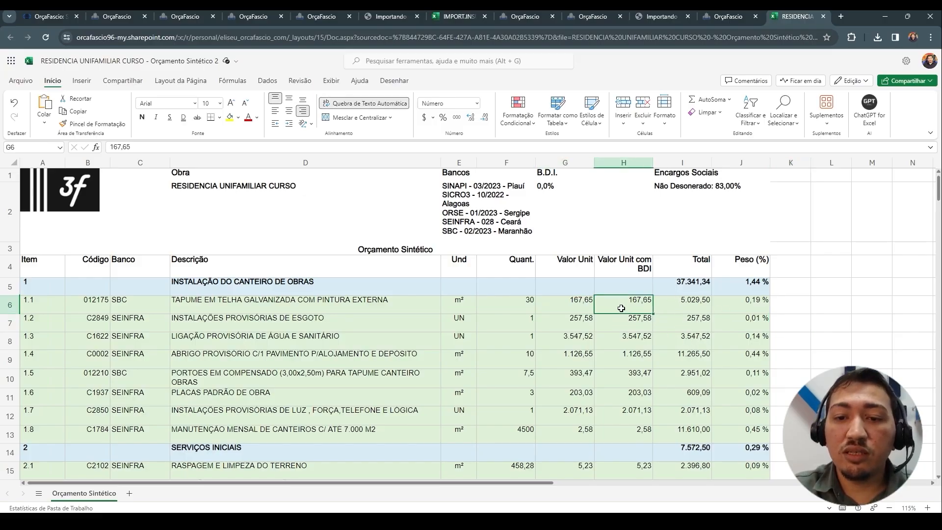
Set the unit price column without BDI to g and the one with BDI to h, and complete the import
{"action": "left_click", "coordinate": [757, 13]}
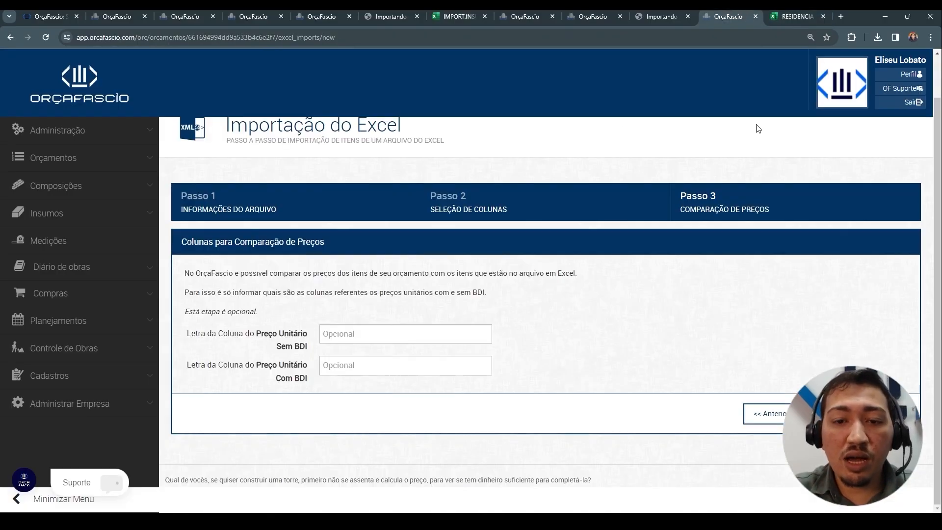
{"action": "left_click", "coordinate": [421, 338]}
{"action": "type", "text": "g"}
{"action": "left_click", "coordinate": [376, 369]}
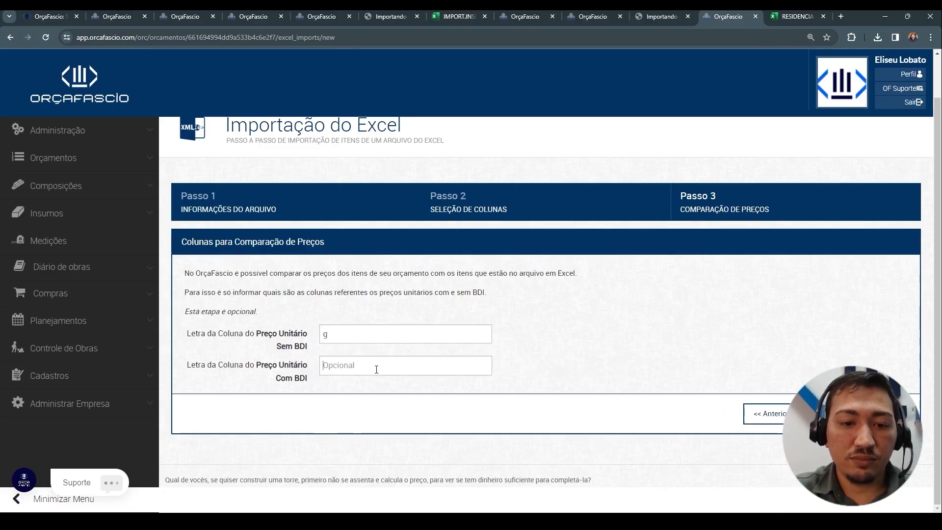
{"action": "type", "text": "h"}
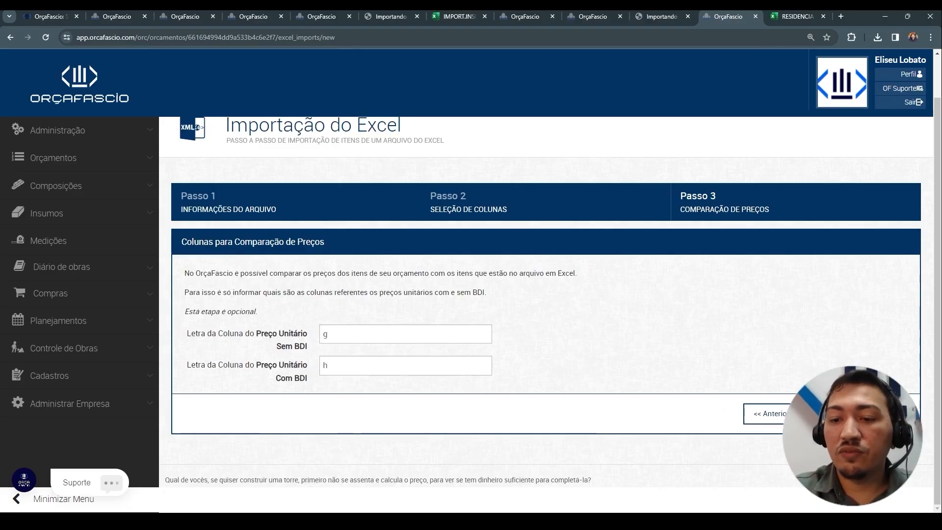
{"action": "key", "text": "Return"}
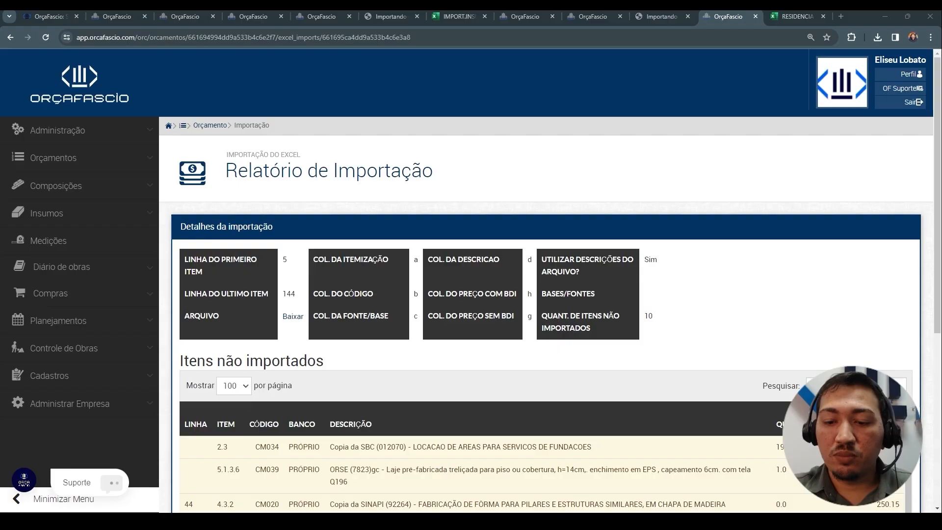
Review the import report's details and go through the Código, Banco and Descrição entries of the items not imported
{"action": "scroll", "coordinate": [652, 206], "scroll_direction": "down", "scroll_amount": 3}
{"action": "scroll", "coordinate": [659, 211], "scroll_direction": "up", "scroll_amount": 3}
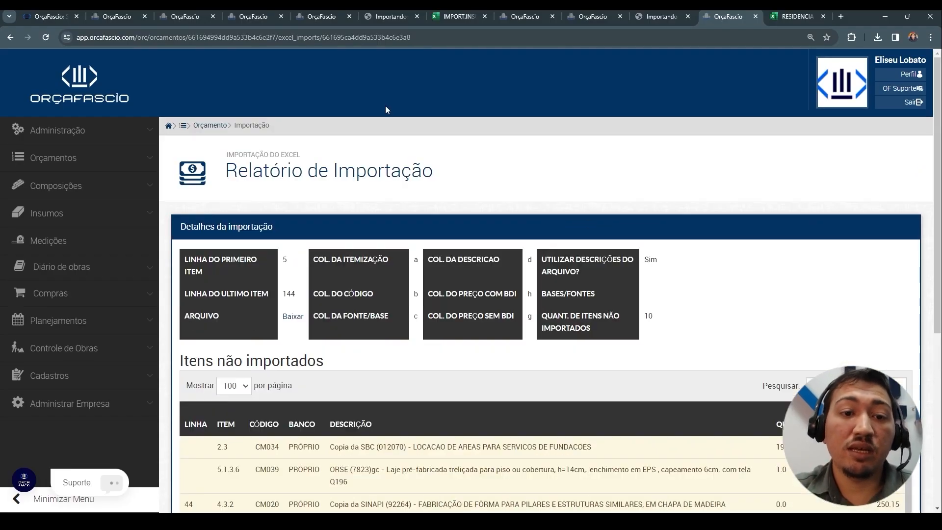
{"action": "scroll", "coordinate": [616, 234], "scroll_direction": "down", "scroll_amount": 3}
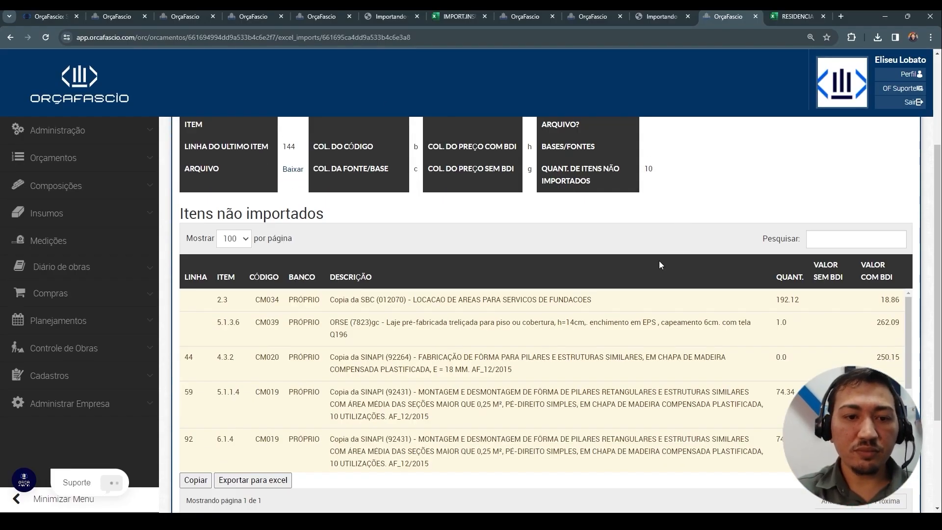
{"action": "scroll", "coordinate": [454, 311], "scroll_direction": "down", "scroll_amount": 3}
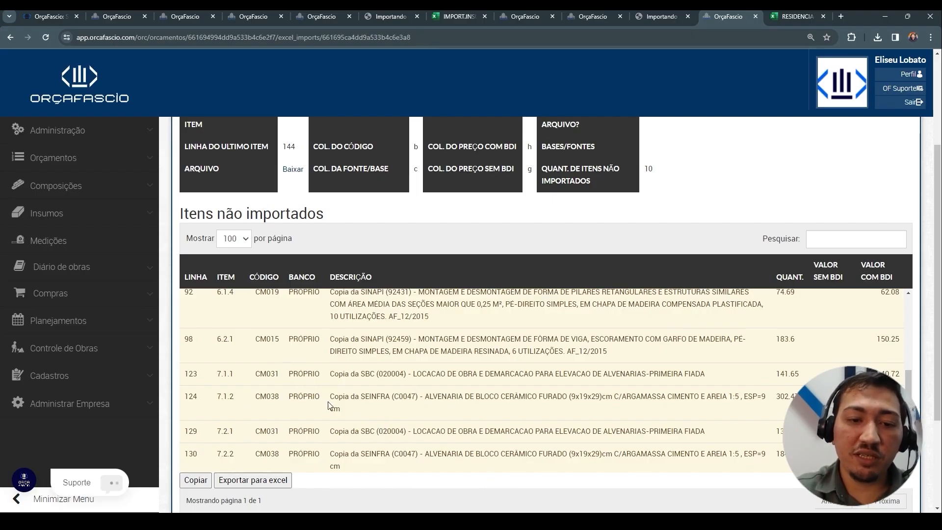
{"action": "scroll", "coordinate": [326, 422], "scroll_direction": "up", "scroll_amount": 3}
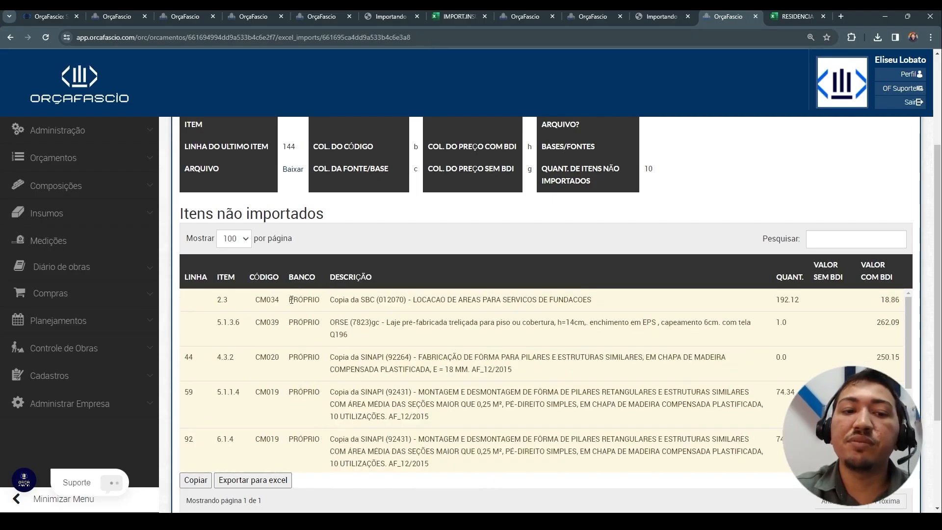
{"action": "left_click_drag", "start_coordinate": [291, 300], "coordinate": [325, 419]}
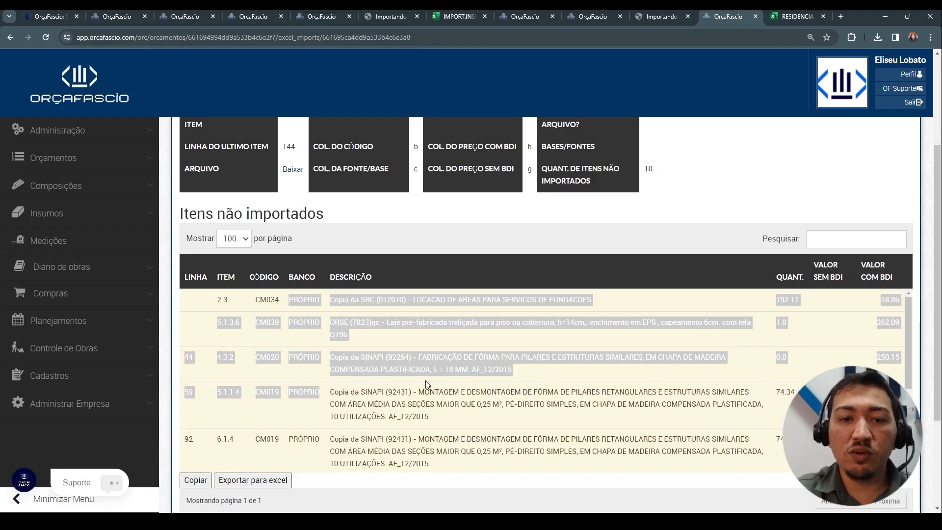
{"action": "scroll", "coordinate": [423, 387], "scroll_direction": "down", "scroll_amount": 3}
{"action": "left_click_drag", "start_coordinate": [277, 365], "coordinate": [332, 443]}
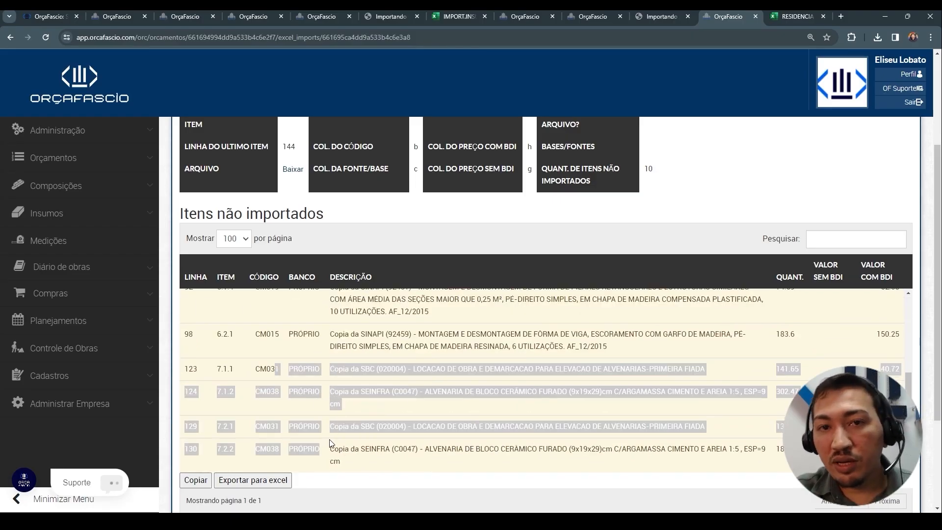
{"action": "scroll", "coordinate": [405, 377], "scroll_direction": "down", "scroll_amount": 2}
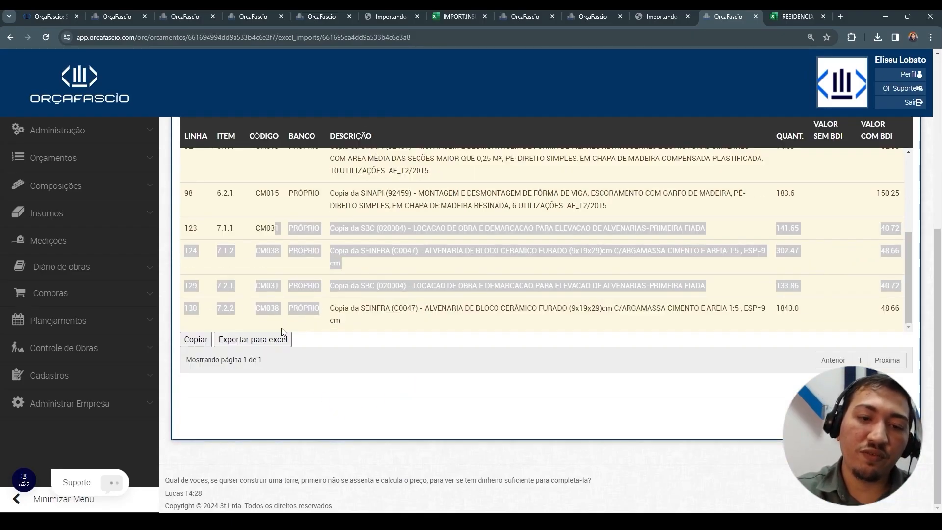
{"action": "scroll", "coordinate": [346, 251], "scroll_direction": "up", "scroll_amount": 3}
{"action": "scroll", "coordinate": [358, 251], "scroll_direction": "up", "scroll_amount": 3}
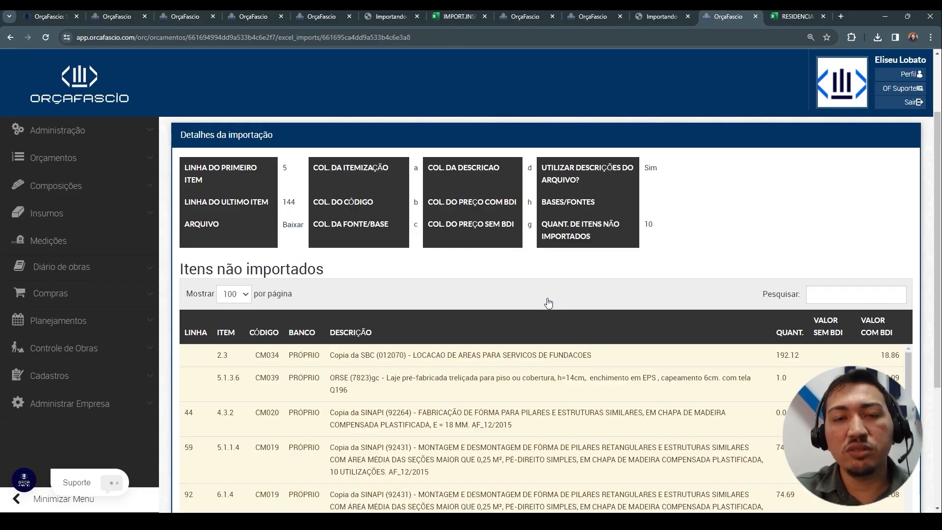
{"action": "scroll", "coordinate": [521, 275], "scroll_direction": "down", "scroll_amount": 1}
{"action": "scroll", "coordinate": [519, 271], "scroll_direction": "down", "scroll_amount": 3}
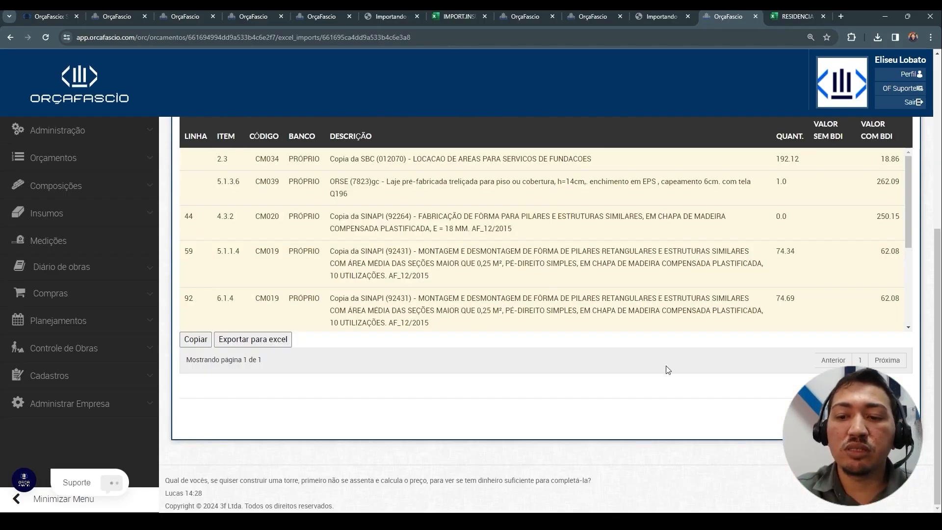
{"action": "scroll", "coordinate": [665, 366], "scroll_direction": "up", "scroll_amount": 2}
{"action": "scroll", "coordinate": [673, 342], "scroll_direction": "down", "scroll_amount": 3}
{"action": "scroll", "coordinate": [673, 341], "scroll_direction": "down", "scroll_amount": 2}
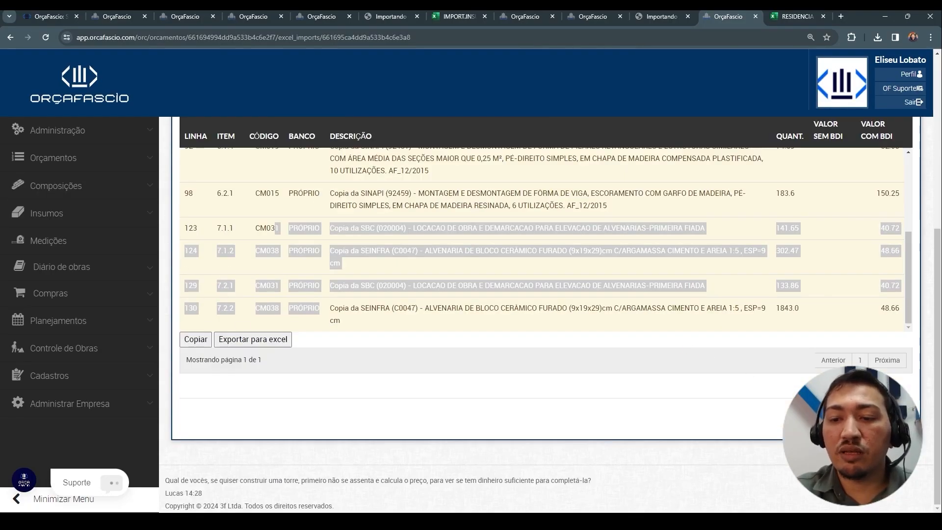
Leave the import report and open the page of the imported budget
{"action": "key", "text": "F5"}
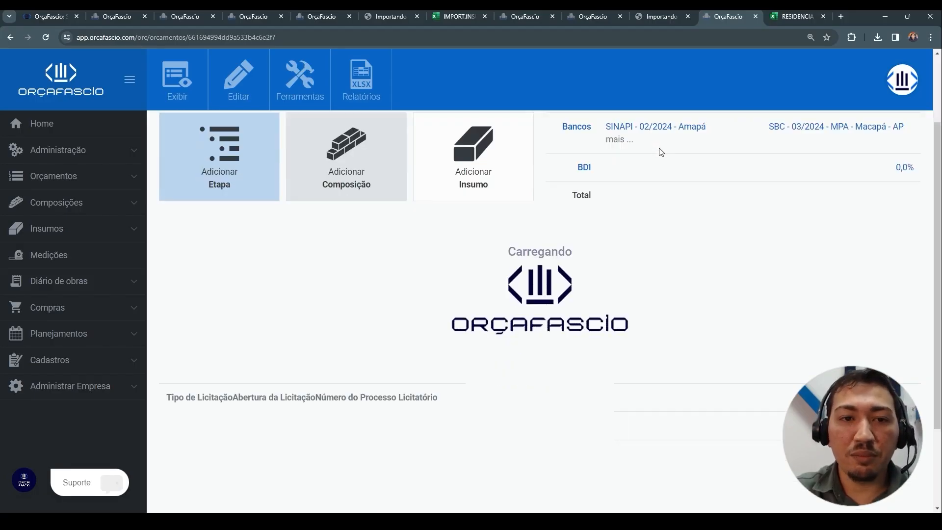
{"action": "left_click", "coordinate": [300, 81]}
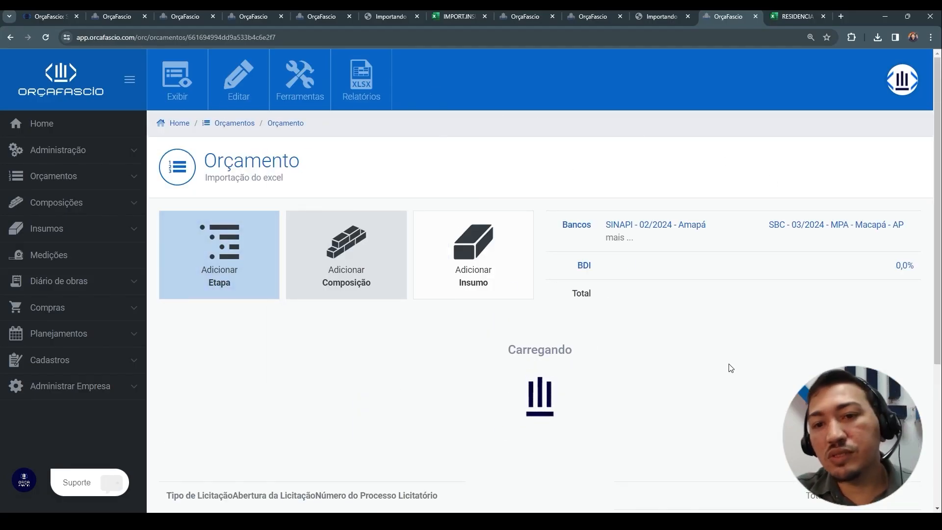
Look over the first stages of the imported budget and expand the complete list of its Bancos
{"action": "scroll", "coordinate": [763, 245], "scroll_direction": "down", "scroll_amount": 10}
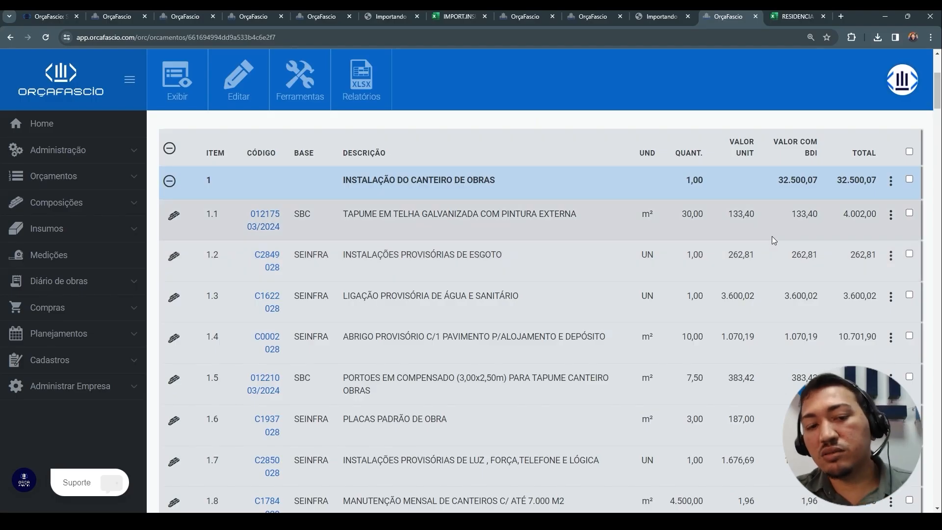
{"action": "scroll", "coordinate": [767, 242], "scroll_direction": "down", "scroll_amount": 3}
{"action": "scroll", "coordinate": [677, 347], "scroll_direction": "up", "scroll_amount": 15}
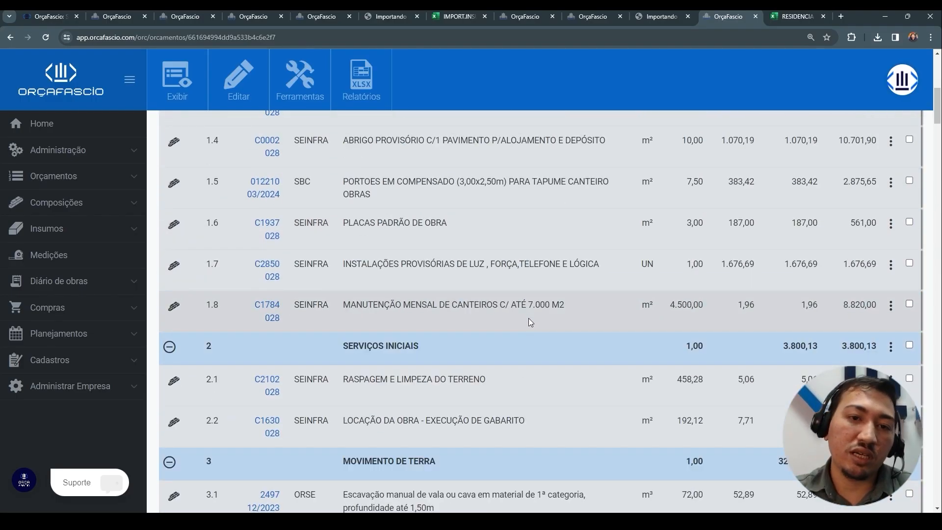
{"action": "left_click", "coordinate": [296, 97]}
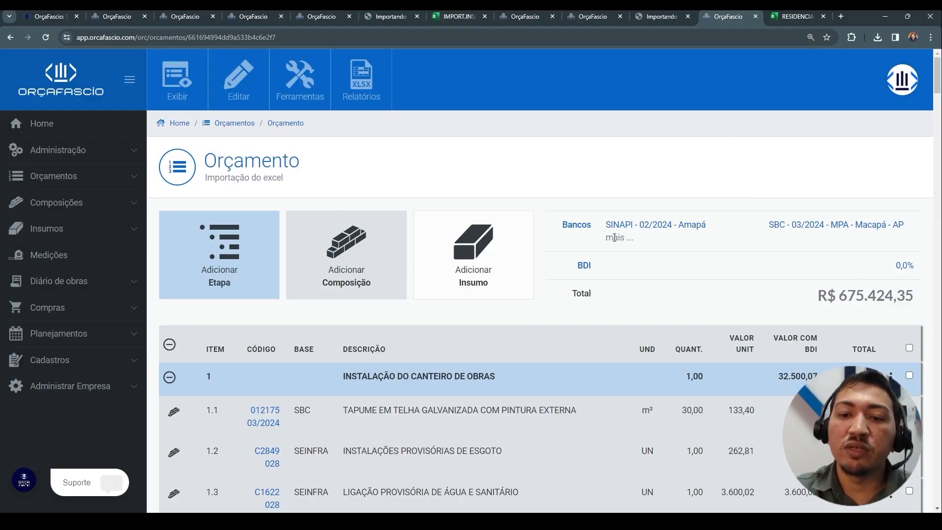
{"action": "left_click", "coordinate": [630, 240]}
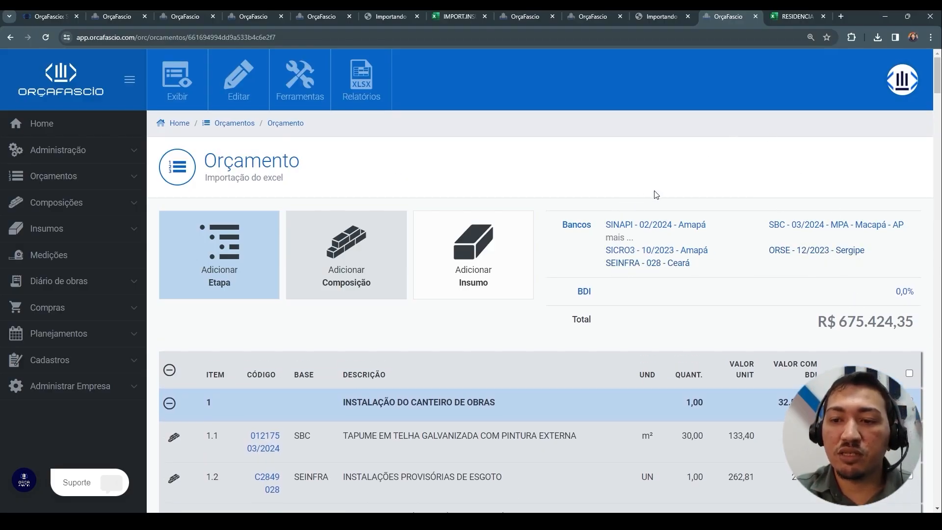
Go through the imported items from SERVIÇOS INICIAIS to LAJES, examining their codes, bases, quantities, unit values and totals
{"action": "scroll", "coordinate": [542, 222], "scroll_direction": "down", "scroll_amount": 10}
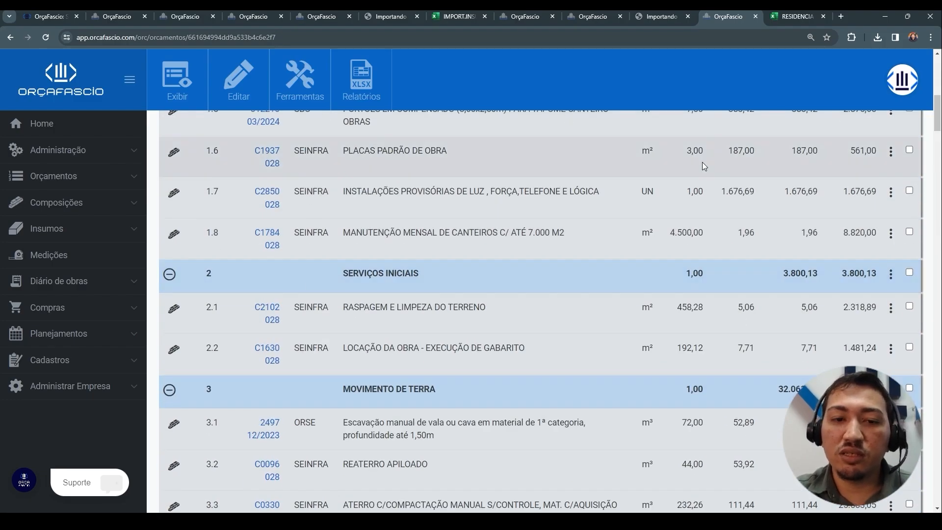
{"action": "scroll", "coordinate": [704, 167], "scroll_direction": "down", "scroll_amount": 15}
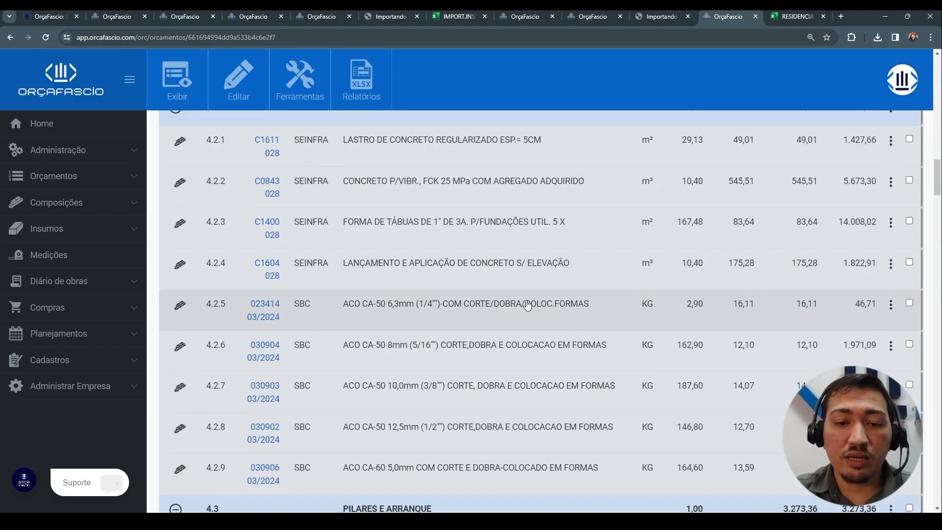
{"action": "scroll", "coordinate": [528, 305], "scroll_direction": "down", "scroll_amount": 20}
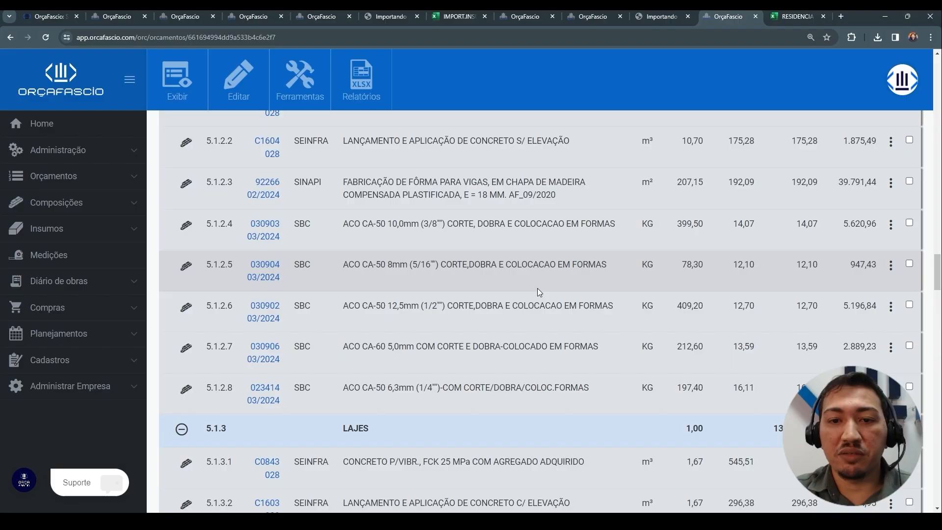
{"action": "scroll", "coordinate": [539, 292], "scroll_direction": "down", "scroll_amount": 5}
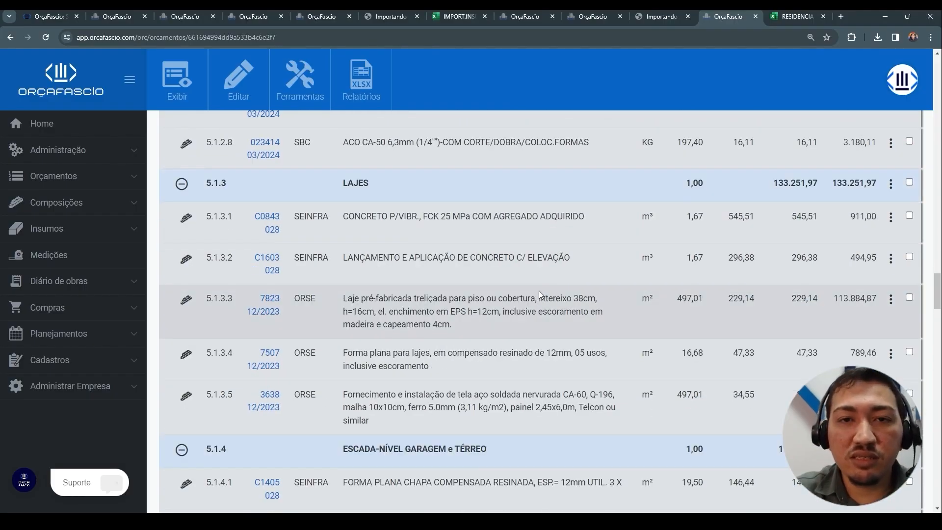
{"action": "scroll", "coordinate": [538, 290], "scroll_direction": "up", "scroll_amount": 20}
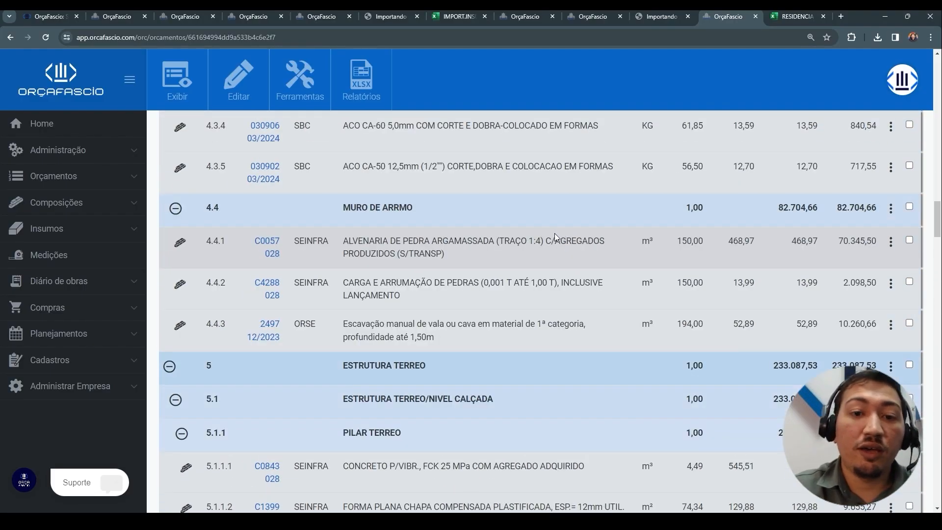
{"action": "scroll", "coordinate": [554, 234], "scroll_direction": "up", "scroll_amount": 10}
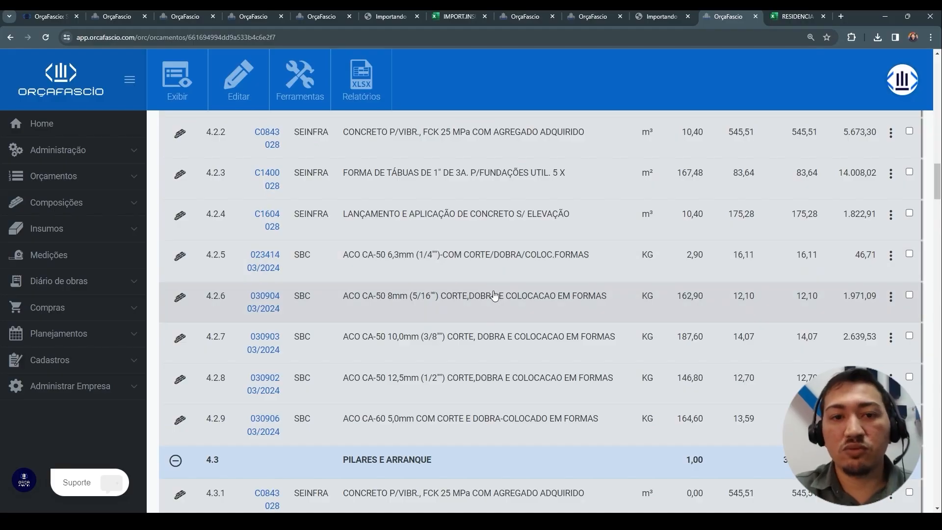
{"action": "scroll", "coordinate": [498, 277], "scroll_direction": "up", "scroll_amount": 4}
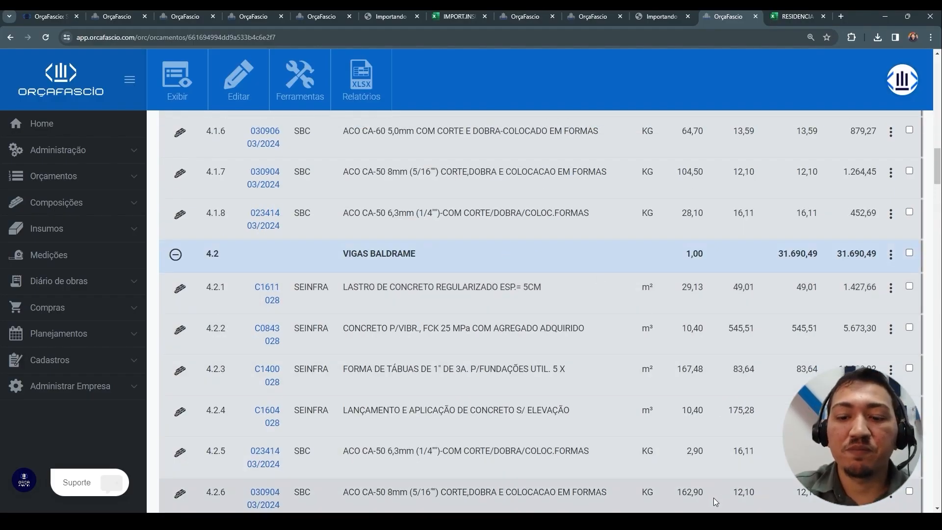
{"action": "left_click", "coordinate": [731, 521]}
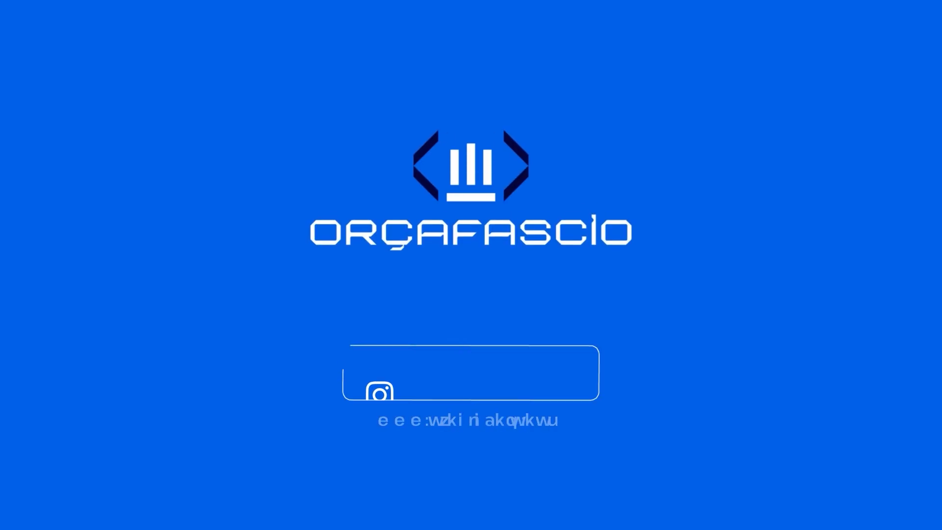